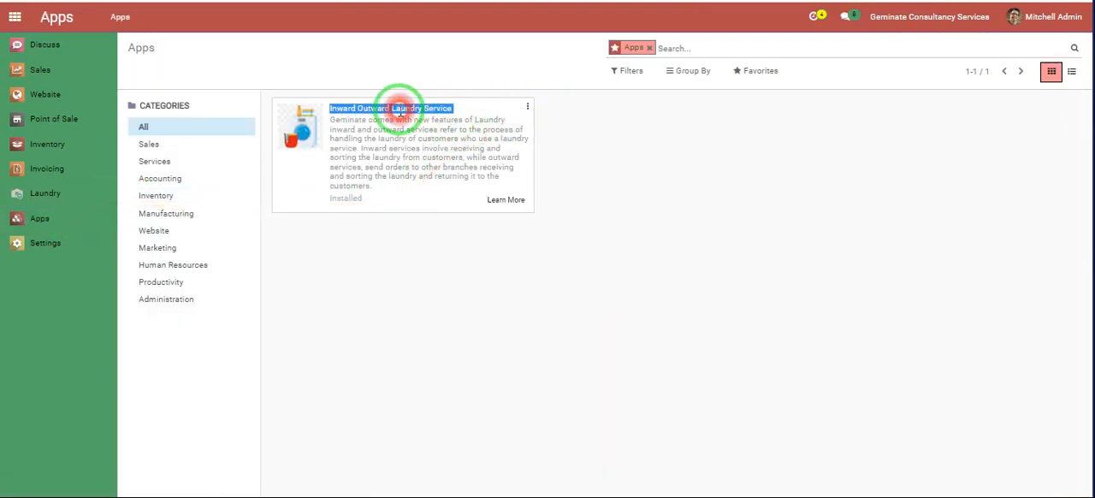
- Open the module info of the Inward Outward Laundry Service app and read its introduction and Exciting Features list
{"action": "left_click", "coordinate": [528, 105]}
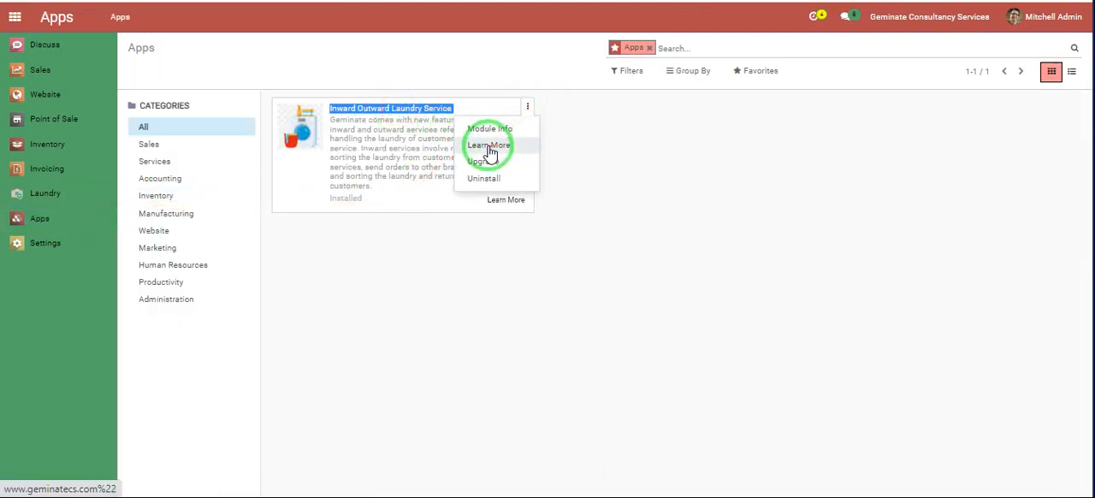
{"action": "left_click", "coordinate": [491, 128]}
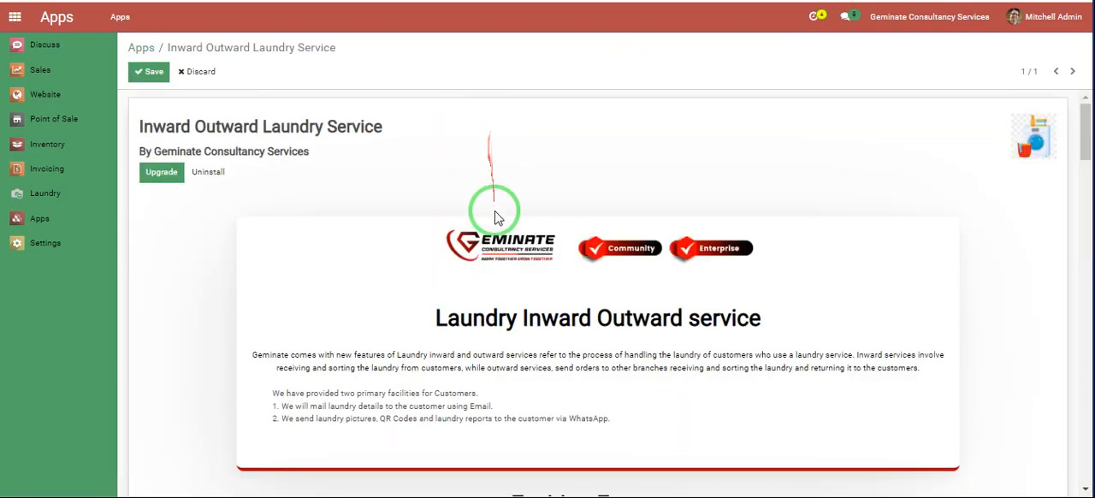
{"action": "scroll", "coordinate": [496, 222], "scroll_direction": "down", "scroll_amount": 5}
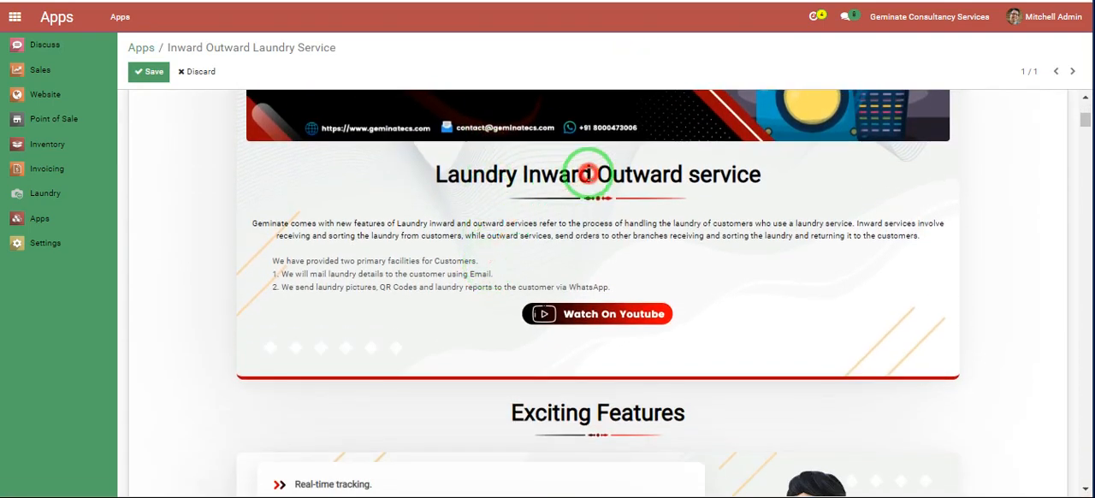
{"action": "triple_click", "coordinate": [589, 174]}
{"action": "scroll", "coordinate": [428, 216], "scroll_direction": "down", "scroll_amount": 3}
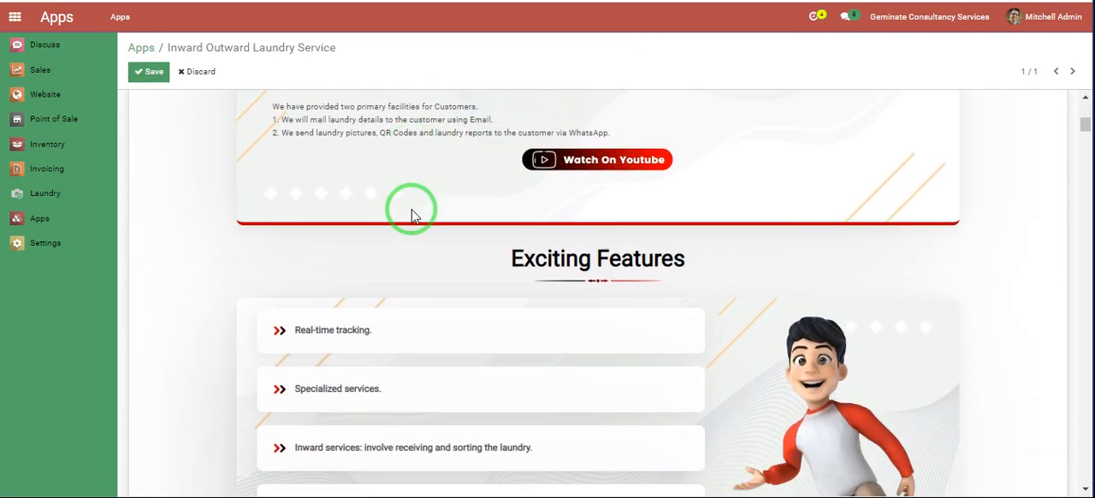
{"action": "scroll", "coordinate": [411, 214], "scroll_direction": "down", "scroll_amount": 1}
{"action": "triple_click", "coordinate": [584, 167]}
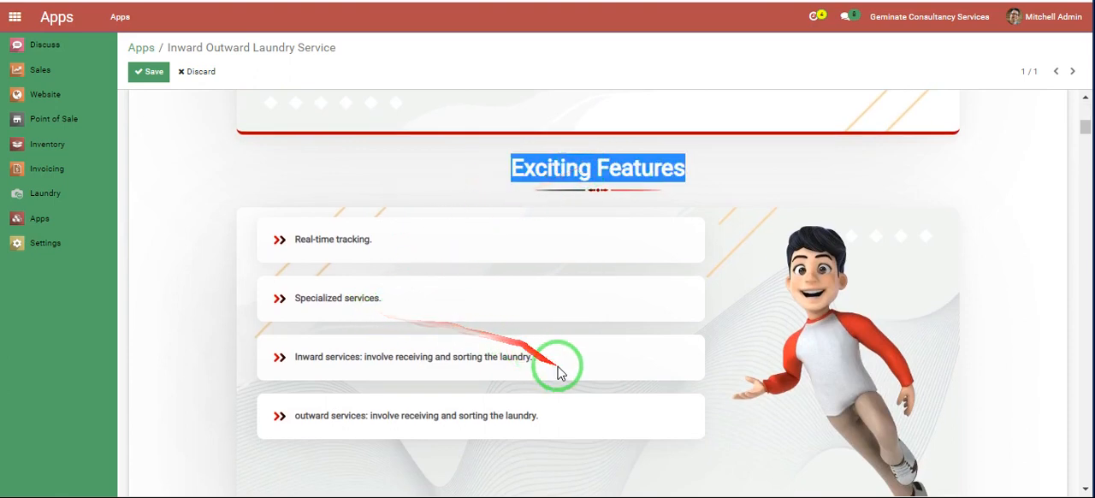
{"action": "scroll", "coordinate": [548, 436], "scroll_direction": "down", "scroll_amount": 3}
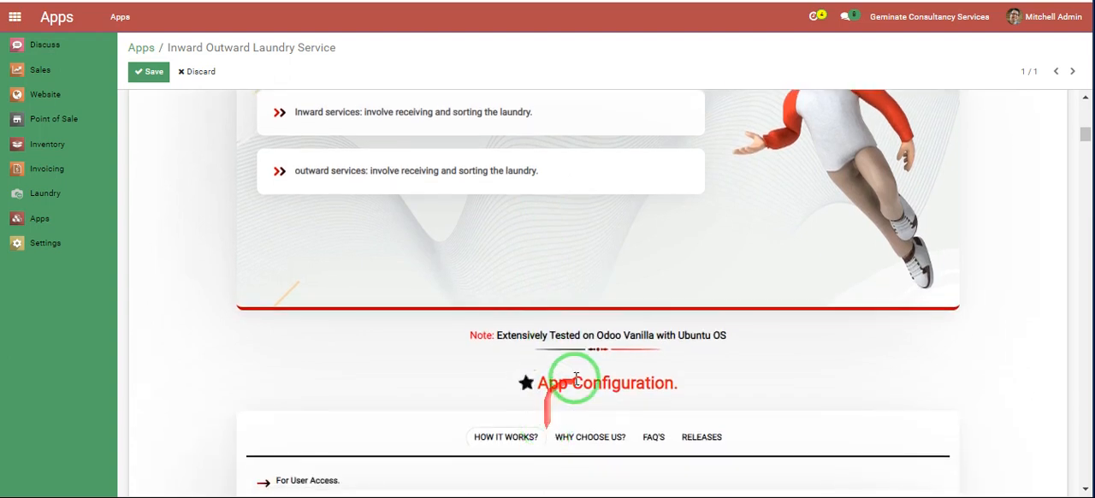
- Examine the App Configuration guide's sections on user access, laundry section access rights and the Laundry Management order list
{"action": "scroll", "coordinate": [596, 387], "scroll_direction": "down", "scroll_amount": 5}
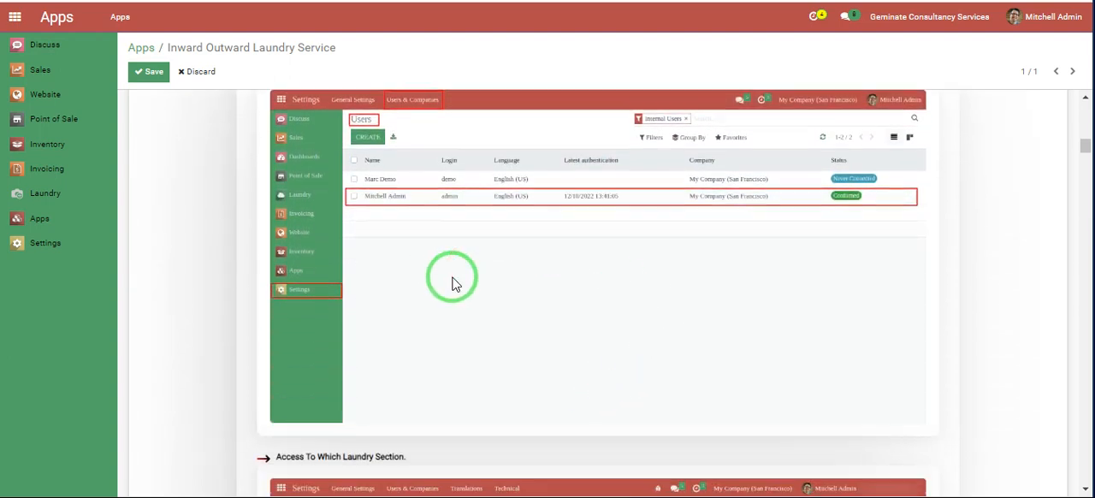
{"action": "scroll", "coordinate": [419, 291], "scroll_direction": "down", "scroll_amount": 2}
{"action": "scroll", "coordinate": [434, 294], "scroll_direction": "down", "scroll_amount": 6}
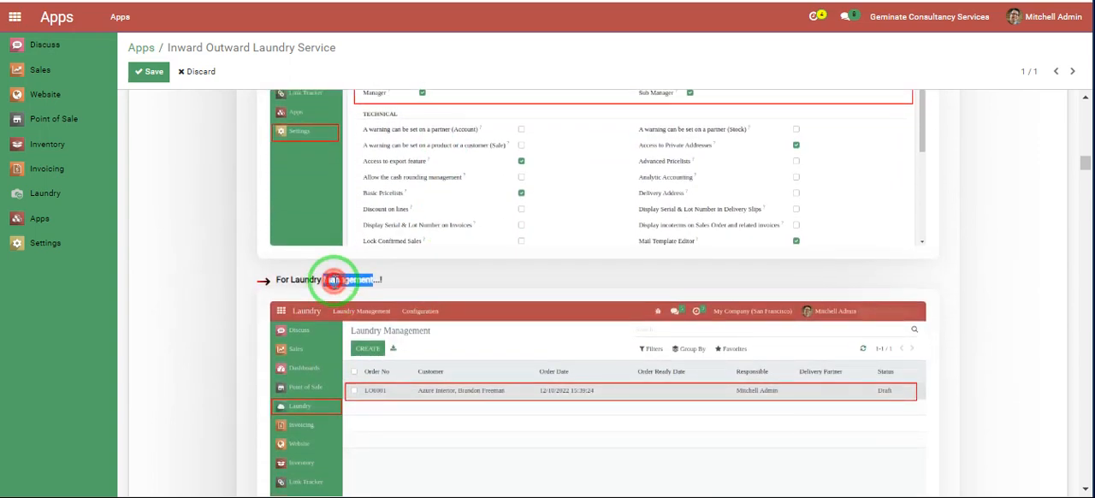
{"action": "scroll", "coordinate": [333, 282], "scroll_direction": "down", "scroll_amount": 5}
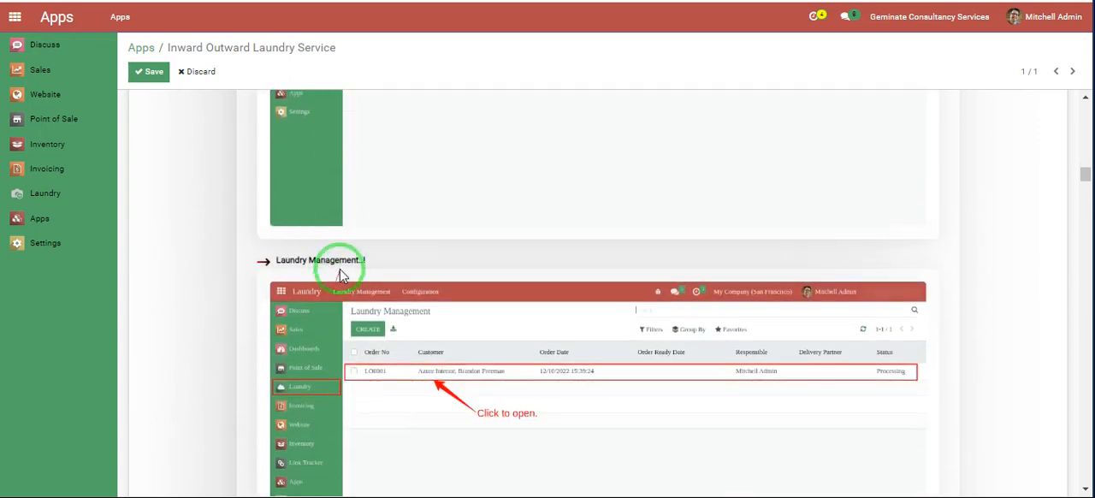
{"action": "scroll", "coordinate": [345, 262], "scroll_direction": "down", "scroll_amount": 5}
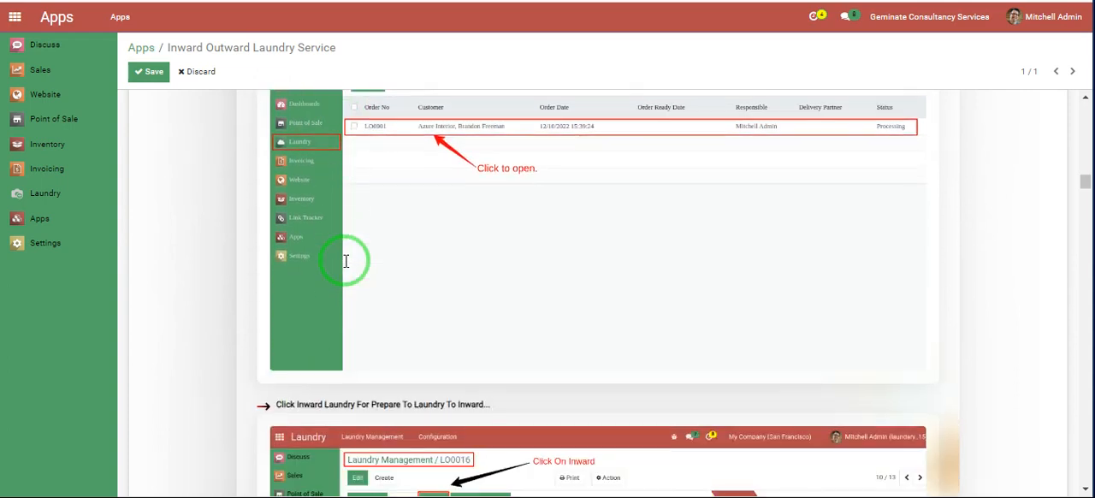
- Examine the guide's sections on preparing a laundry order for inward and filling in the required Inward Order data
{"action": "triple_click", "coordinate": [422, 242]}
{"action": "scroll", "coordinate": [423, 242], "scroll_direction": "down", "scroll_amount": 1}
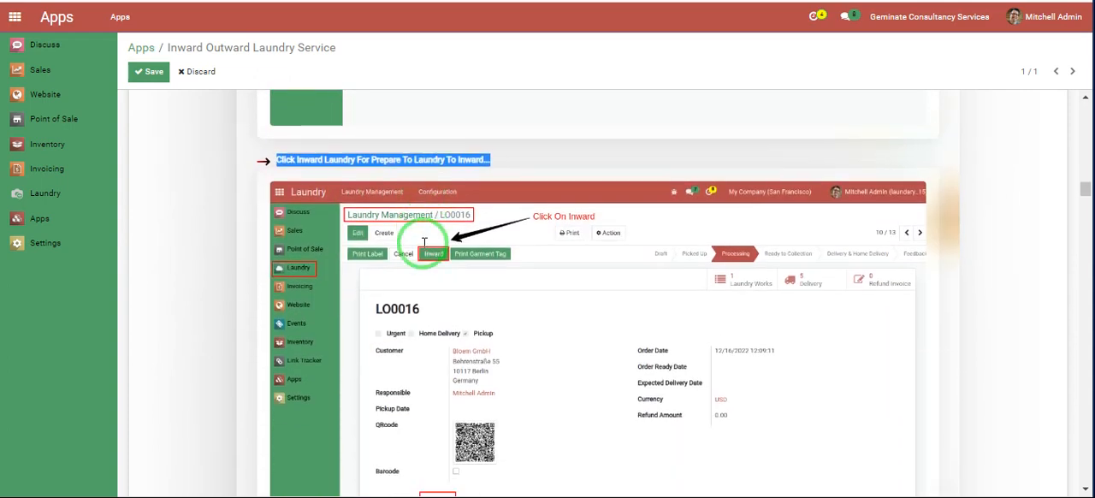
{"action": "scroll", "coordinate": [528, 259], "scroll_direction": "down", "scroll_amount": 5}
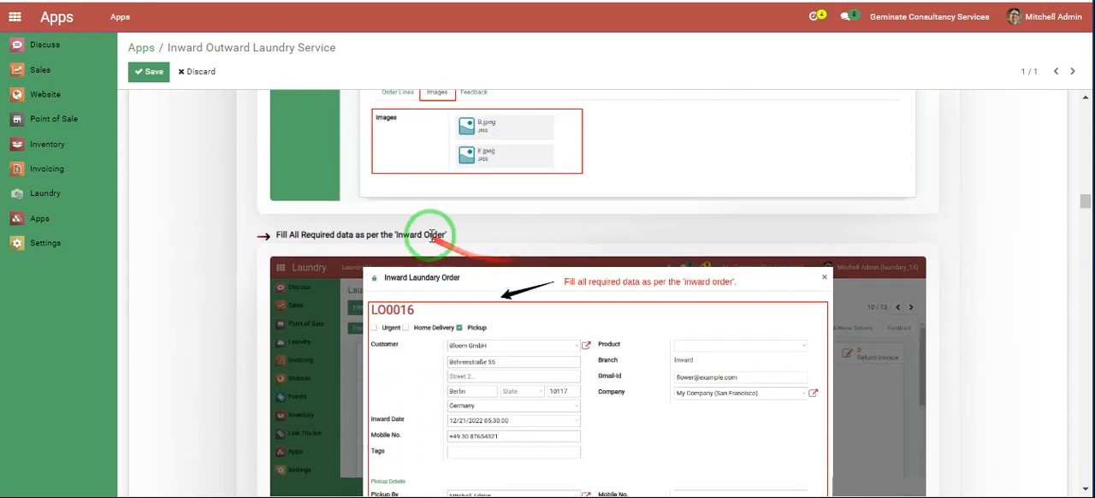
{"action": "scroll", "coordinate": [532, 232], "scroll_direction": "down", "scroll_amount": 2}
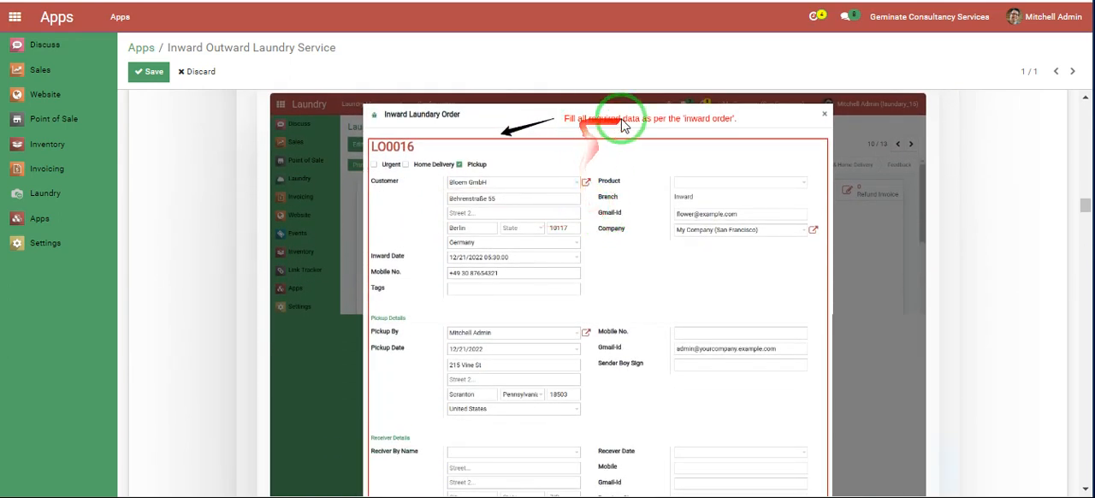
{"action": "scroll", "coordinate": [642, 339], "scroll_direction": "down", "scroll_amount": 2}
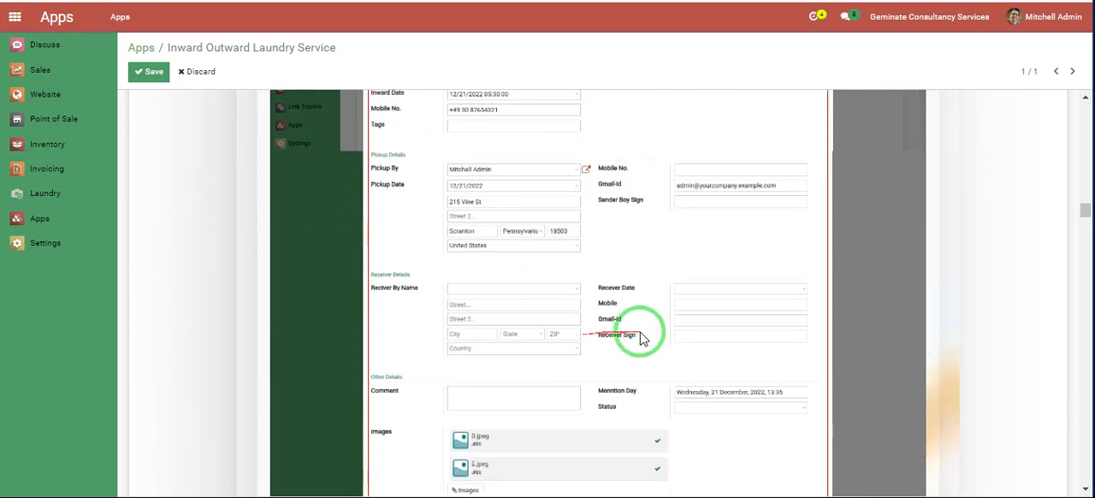
{"action": "scroll", "coordinate": [539, 372], "scroll_direction": "down", "scroll_amount": 2}
{"action": "scroll", "coordinate": [428, 337], "scroll_direction": "down", "scroll_amount": 1}
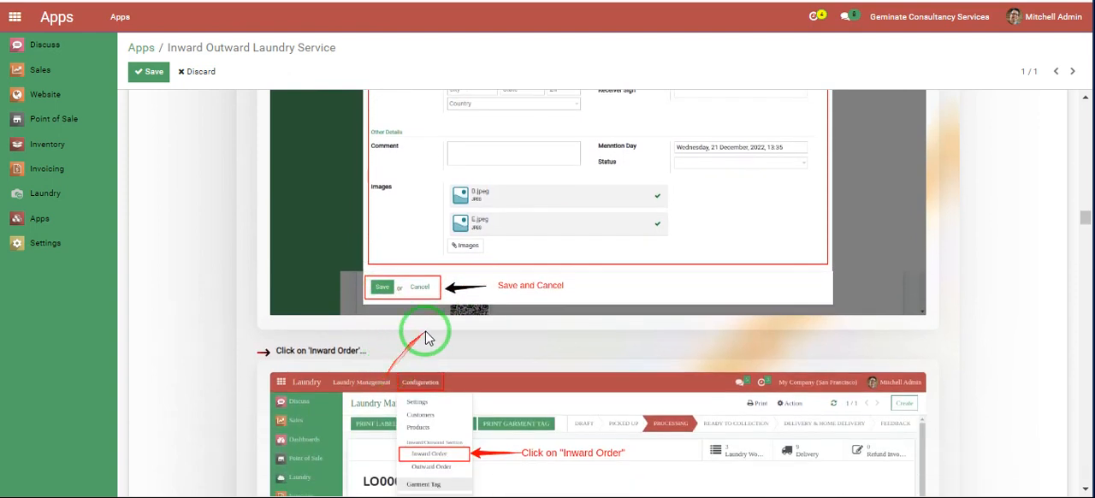
- Examine the guide's sections on opening Inward Order, grouping by date and status, and viewing the Inward Order form
{"action": "scroll", "coordinate": [403, 343], "scroll_direction": "down", "scroll_amount": 2}
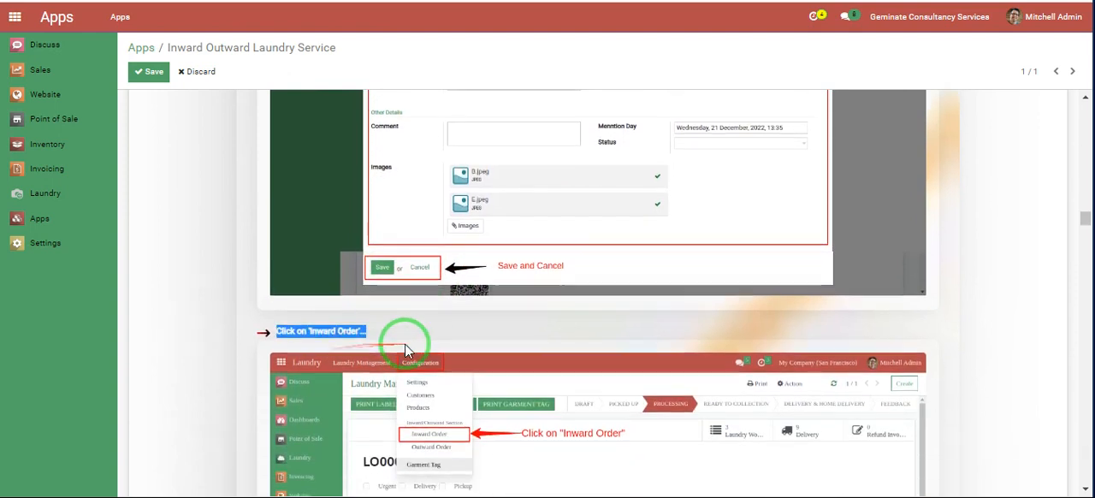
{"action": "scroll", "coordinate": [597, 292], "scroll_direction": "down", "scroll_amount": 2}
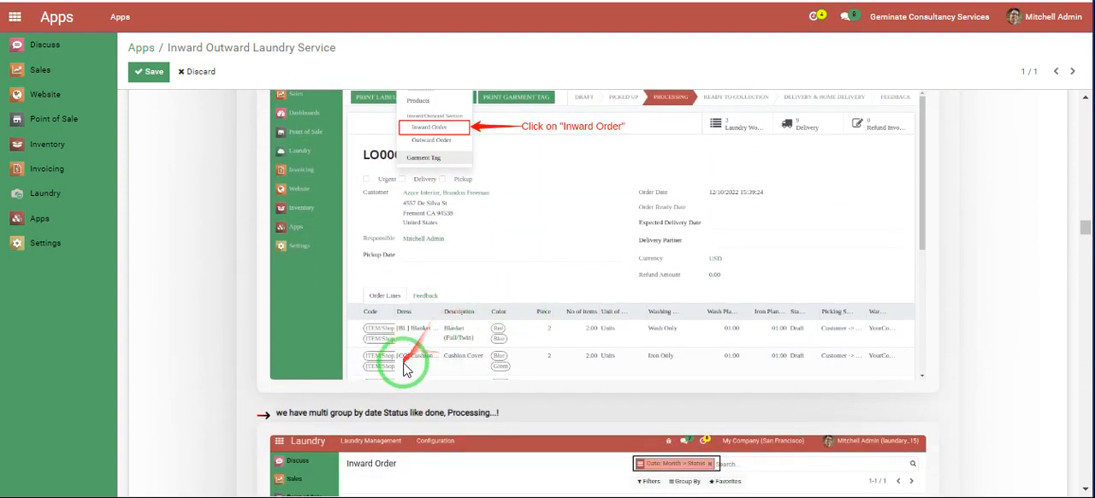
{"action": "scroll", "coordinate": [597, 292], "scroll_direction": "down", "scroll_amount": 3}
{"action": "scroll", "coordinate": [597, 293], "scroll_direction": "down", "scroll_amount": 3}
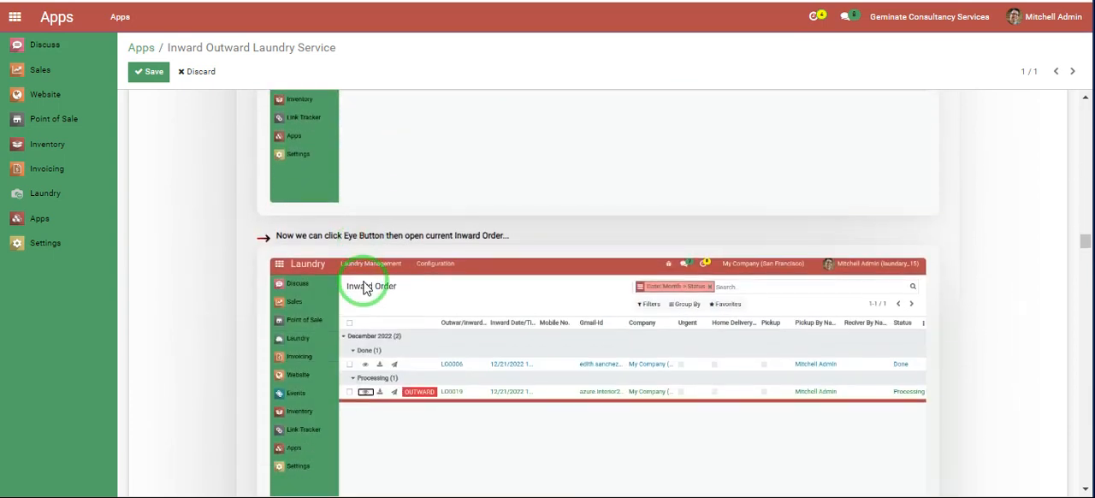
{"action": "scroll", "coordinate": [597, 292], "scroll_direction": "down", "scroll_amount": 1}
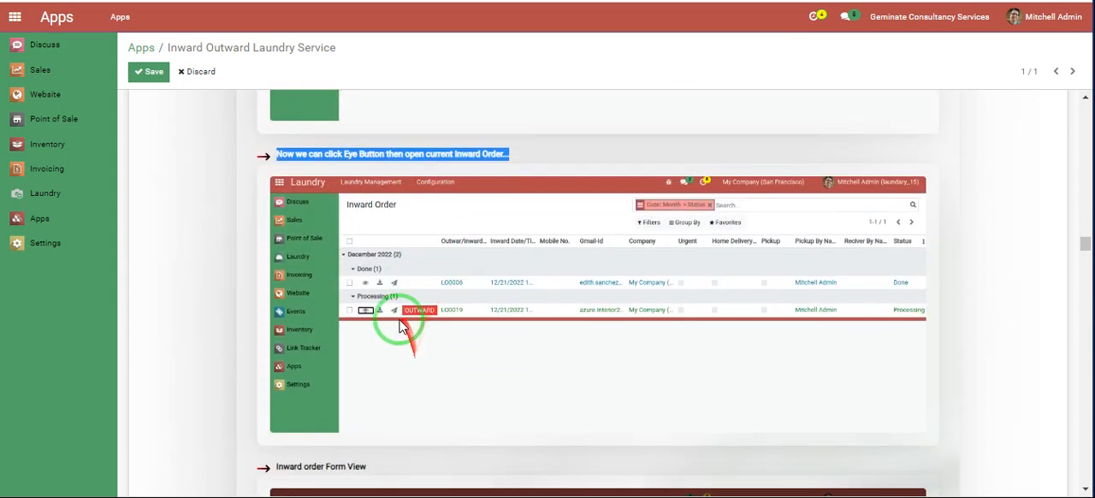
{"action": "scroll", "coordinate": [597, 293], "scroll_direction": "down", "scroll_amount": 4}
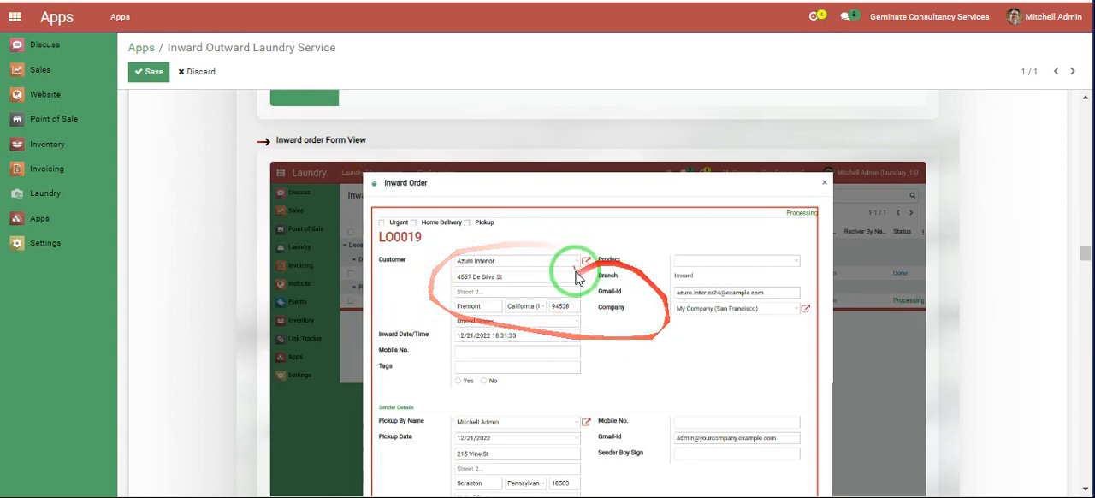
{"action": "scroll", "coordinate": [580, 375], "scroll_direction": "down", "scroll_amount": 3}
{"action": "scroll", "coordinate": [551, 344], "scroll_direction": "down", "scroll_amount": 2}
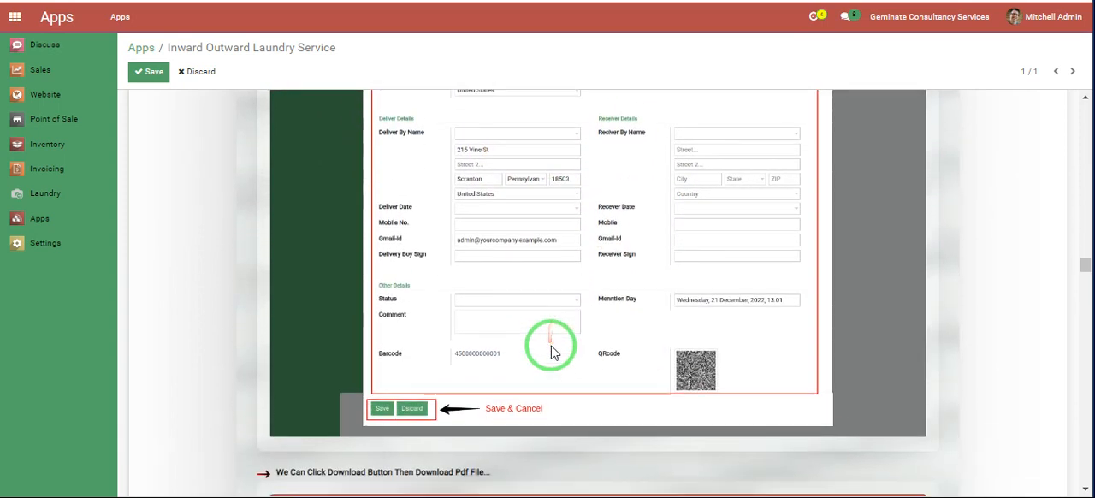
- Examine the guide's sections on downloading the inward order's PDF report and sending it by email and WhatsApp
{"action": "scroll", "coordinate": [597, 293], "scroll_direction": "down", "scroll_amount": 3}
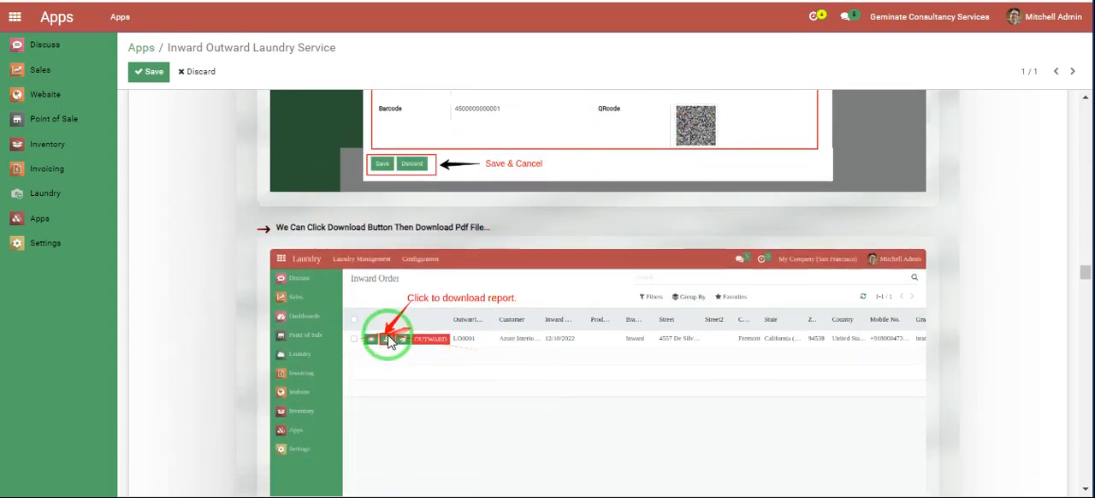
{"action": "scroll", "coordinate": [499, 312], "scroll_direction": "down", "scroll_amount": 5}
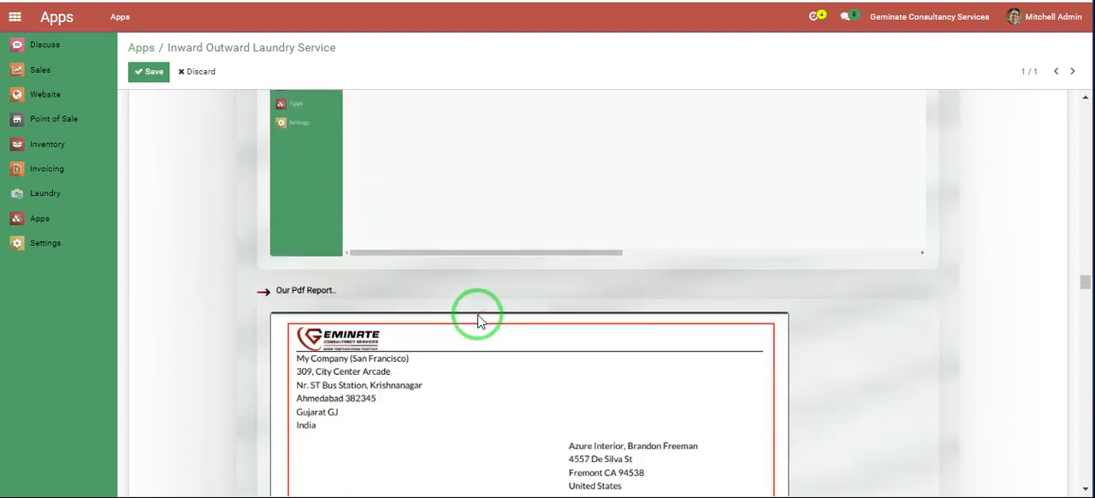
{"action": "scroll", "coordinate": [458, 320], "scroll_direction": "down", "scroll_amount": 2}
{"action": "scroll", "coordinate": [458, 320], "scroll_direction": "down", "scroll_amount": 11}
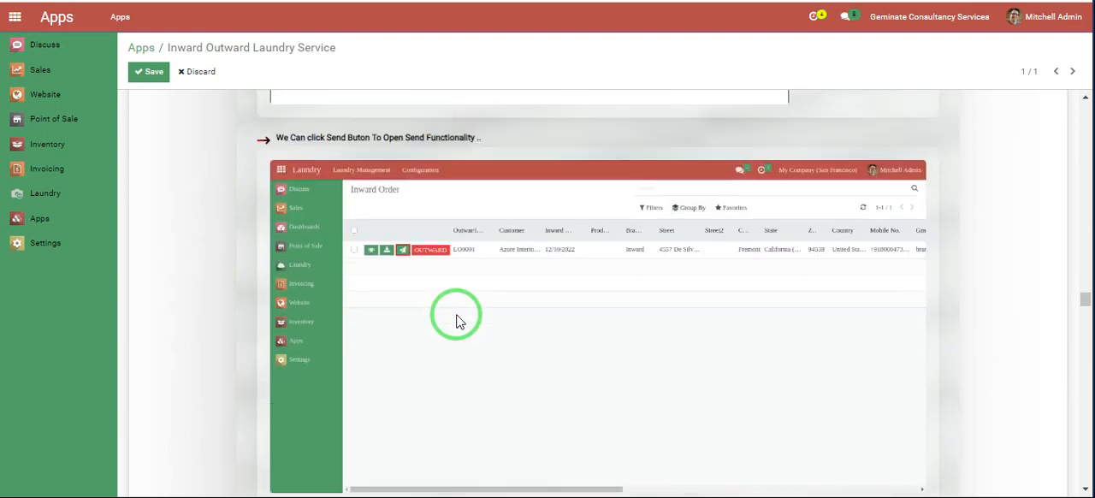
{"action": "scroll", "coordinate": [387, 310], "scroll_direction": "down", "scroll_amount": 3}
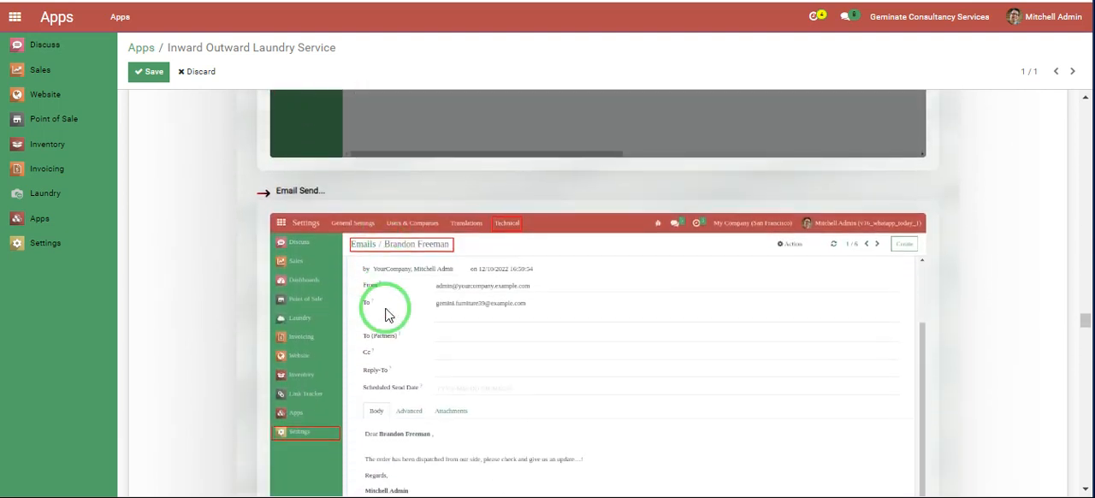
{"action": "scroll", "coordinate": [386, 310], "scroll_direction": "down", "scroll_amount": 3}
{"action": "scroll", "coordinate": [419, 274], "scroll_direction": "down", "scroll_amount": 5}
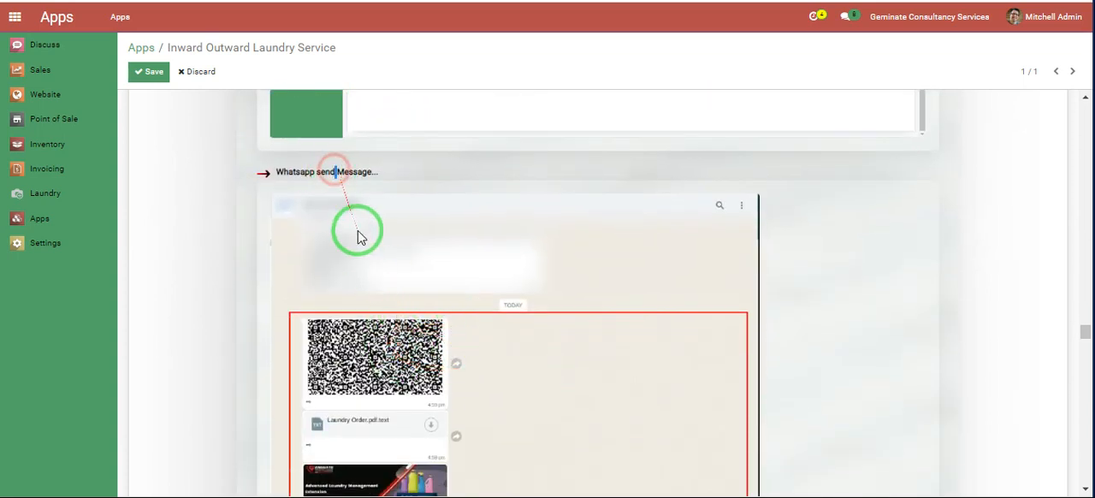
{"action": "scroll", "coordinate": [361, 237], "scroll_direction": "down", "scroll_amount": 4}
- Examine the guide's sections on sending an inward order to outward, including the confirmation and the resulting Inward Order list
{"action": "double_click", "coordinate": [378, 295]}
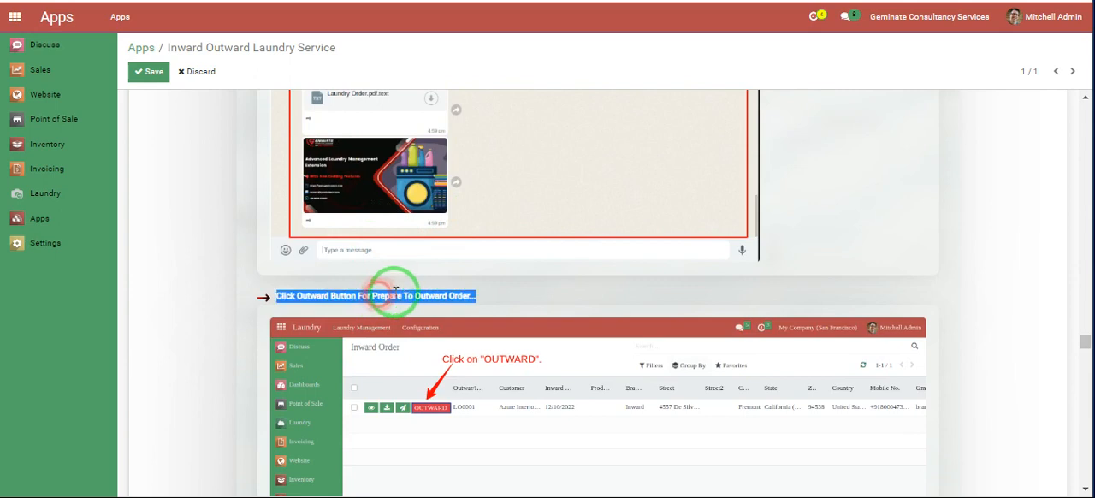
{"action": "scroll", "coordinate": [395, 292], "scroll_direction": "down", "scroll_amount": 5}
{"action": "triple_click", "coordinate": [347, 276]}
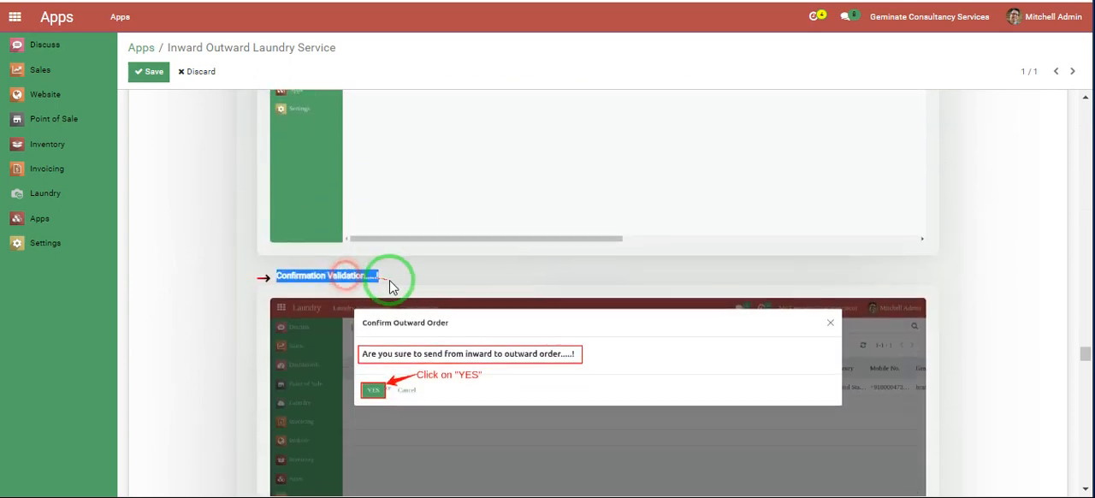
{"action": "scroll", "coordinate": [379, 277], "scroll_direction": "down", "scroll_amount": 6}
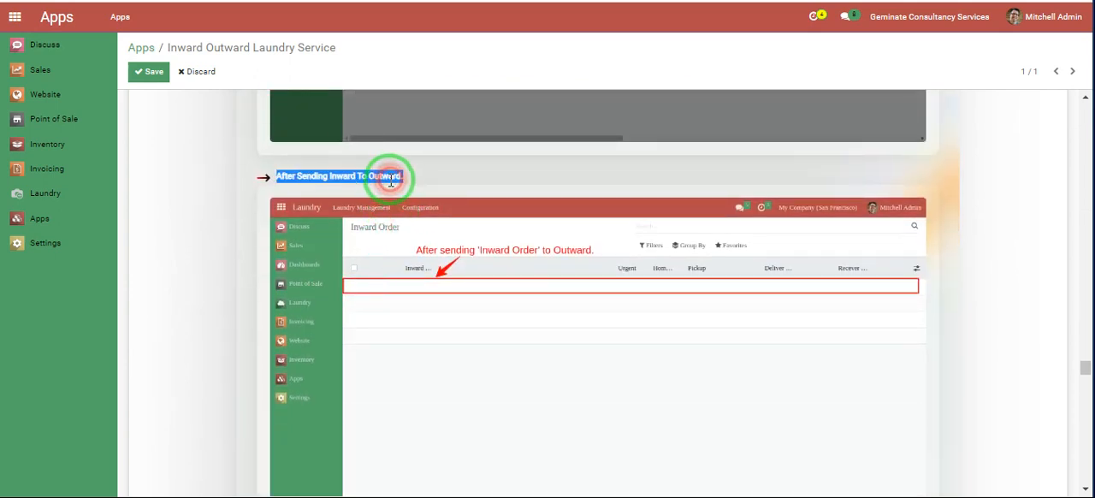
{"action": "scroll", "coordinate": [391, 179], "scroll_direction": "down", "scroll_amount": 2}
{"action": "scroll", "coordinate": [362, 256], "scroll_direction": "down", "scroll_amount": 1}
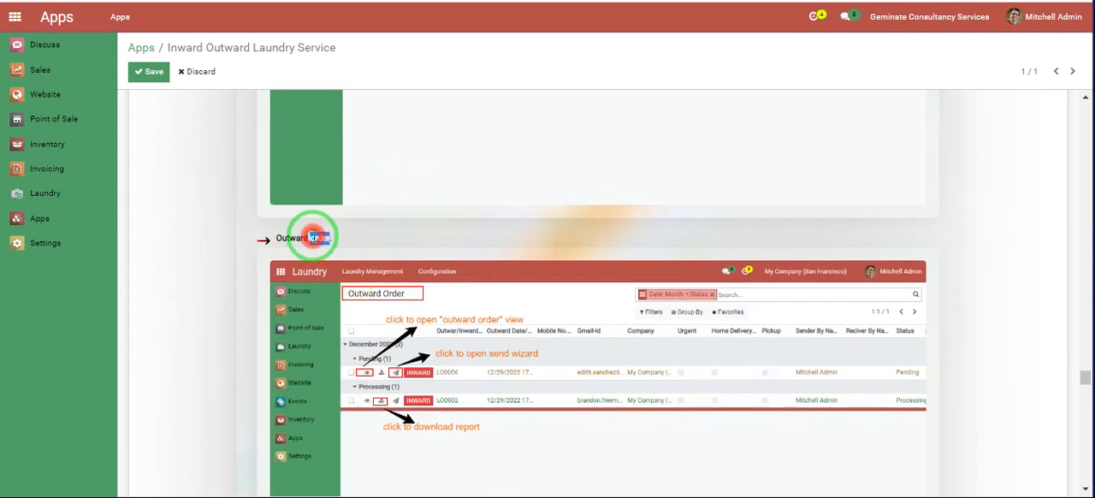
- Examine the guide's sections on the Outward Order list, sending outward orders back to inward, and the Laundry Management Done status
{"action": "triple_click", "coordinate": [315, 237]}
{"action": "scroll", "coordinate": [533, 251], "scroll_direction": "down", "scroll_amount": 5}
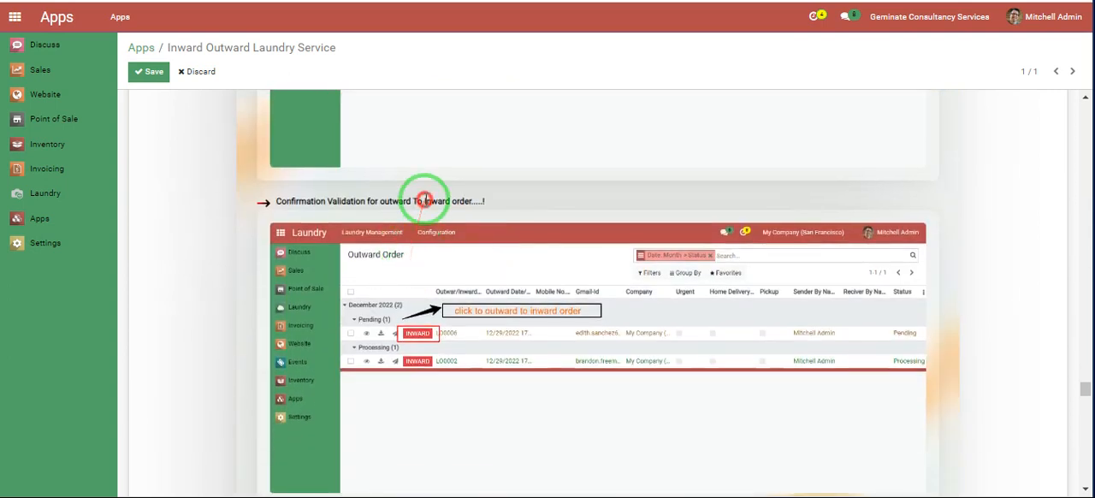
{"action": "triple_click", "coordinate": [425, 200]}
{"action": "scroll", "coordinate": [440, 220], "scroll_direction": "down", "scroll_amount": 5}
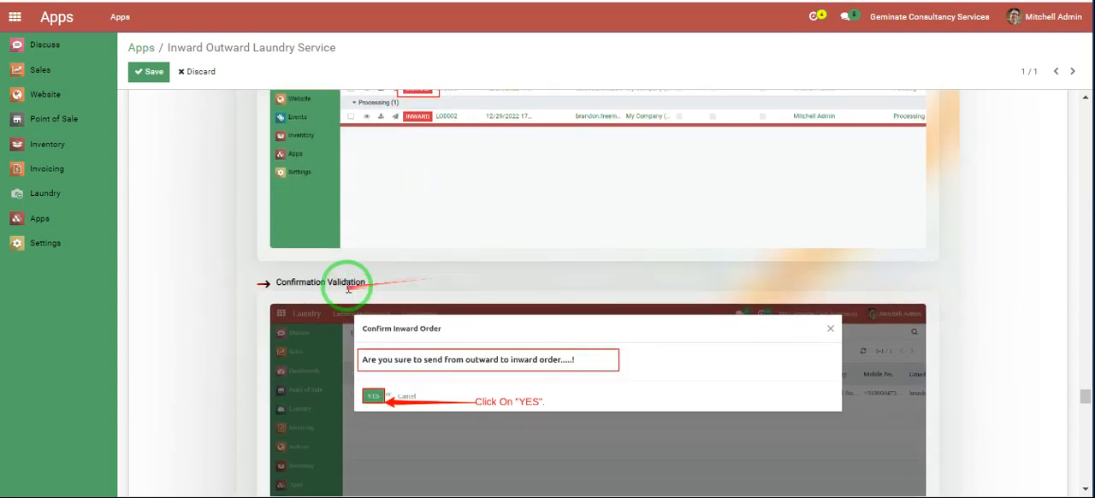
{"action": "scroll", "coordinate": [521, 299], "scroll_direction": "down", "scroll_amount": 3}
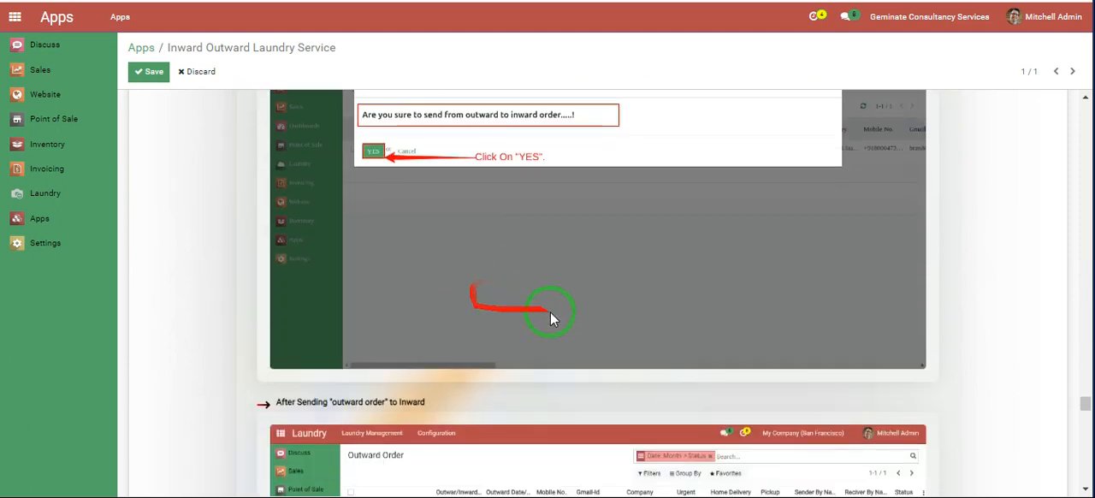
{"action": "triple_click", "coordinate": [406, 400]}
{"action": "scroll", "coordinate": [481, 383], "scroll_direction": "down", "scroll_amount": 3}
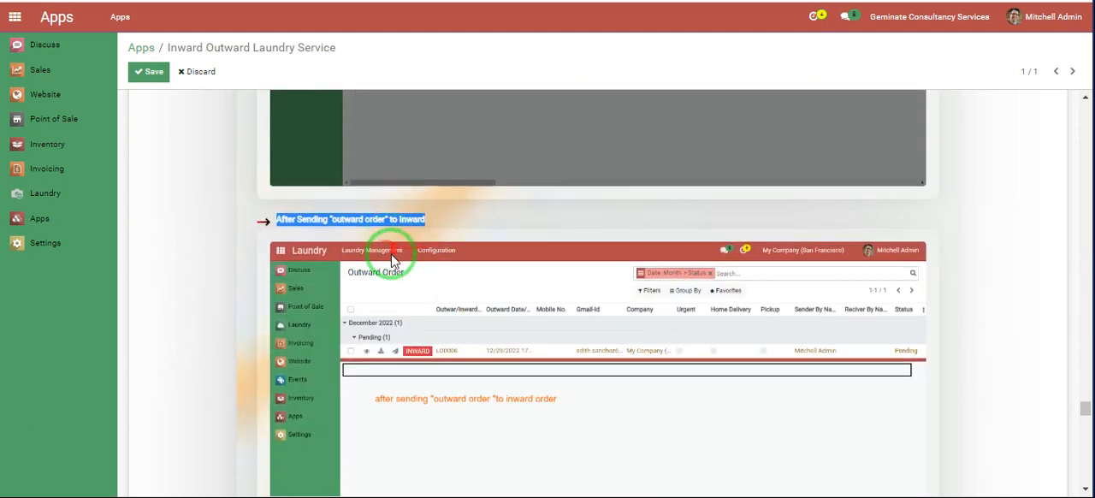
{"action": "scroll", "coordinate": [392, 259], "scroll_direction": "down", "scroll_amount": 3}
{"action": "scroll", "coordinate": [330, 334], "scroll_direction": "down", "scroll_amount": 4}
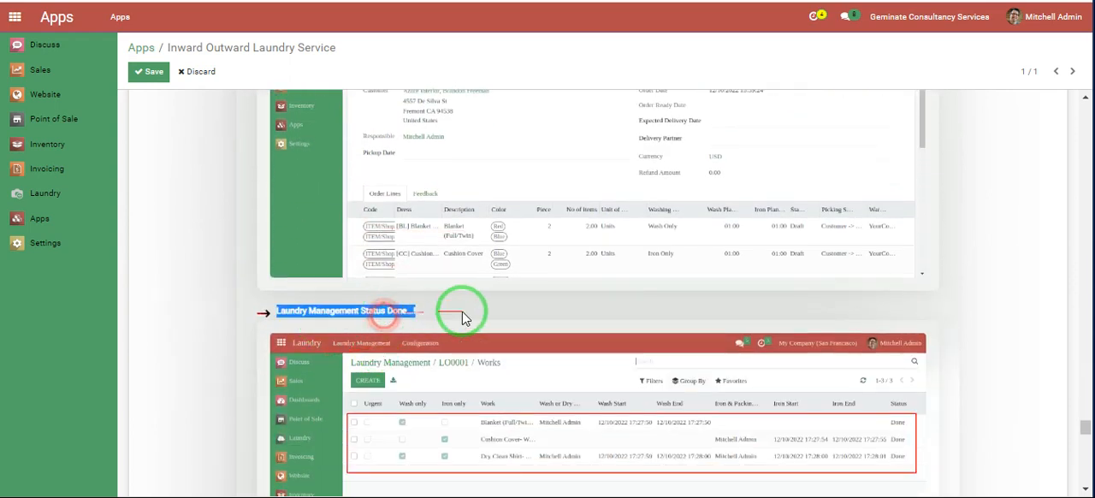
- Examine the guide's section on delivering the laundry order and the Odoo services overview that follows it
{"action": "scroll", "coordinate": [461, 318], "scroll_direction": "down", "scroll_amount": 5}
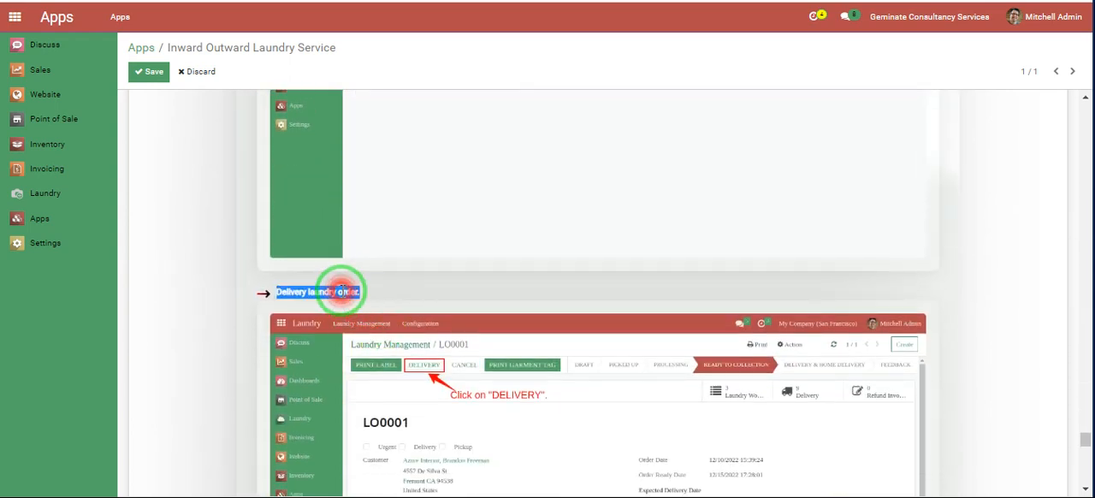
{"action": "scroll", "coordinate": [411, 332], "scroll_direction": "down", "scroll_amount": 1}
{"action": "scroll", "coordinate": [502, 327], "scroll_direction": "down", "scroll_amount": 4}
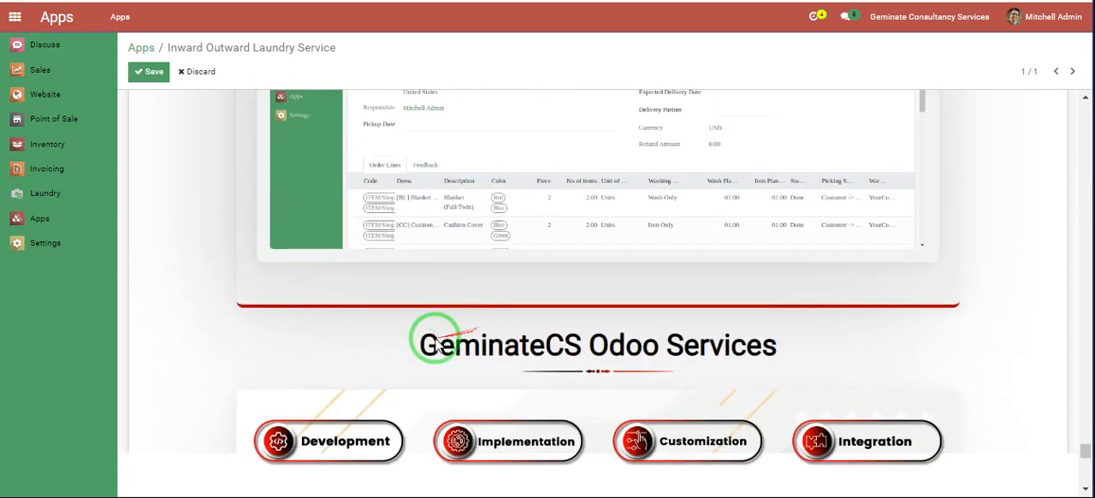
{"action": "scroll", "coordinate": [427, 363], "scroll_direction": "down", "scroll_amount": 3}
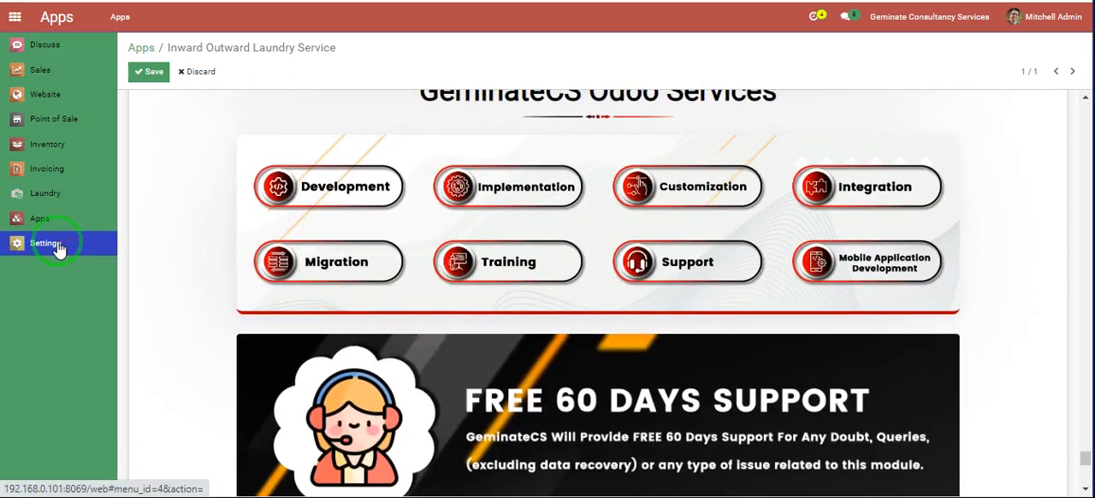
- Open the admin user's record in Settings and check the Laundry access rights
{"action": "left_click", "coordinate": [56, 247]}
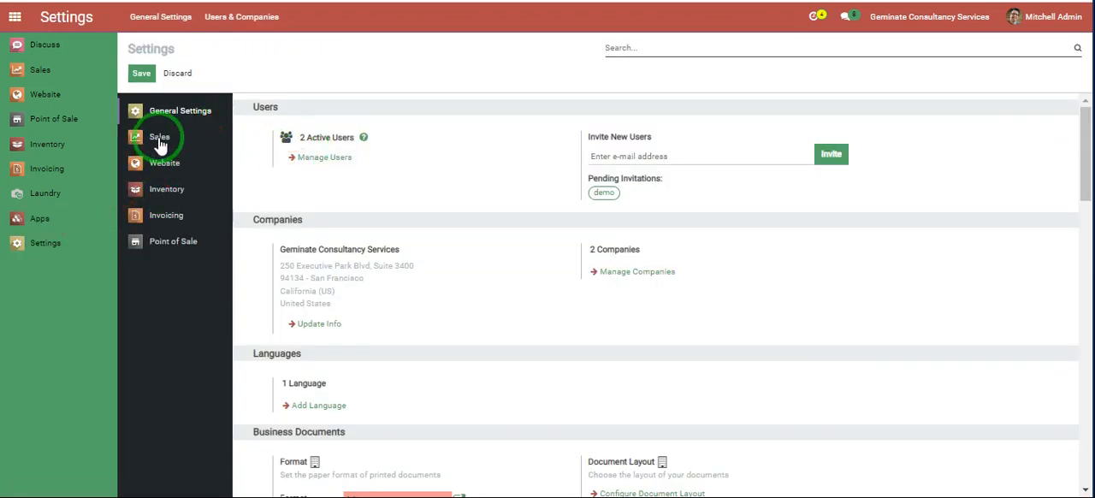
{"action": "left_click", "coordinate": [238, 17]}
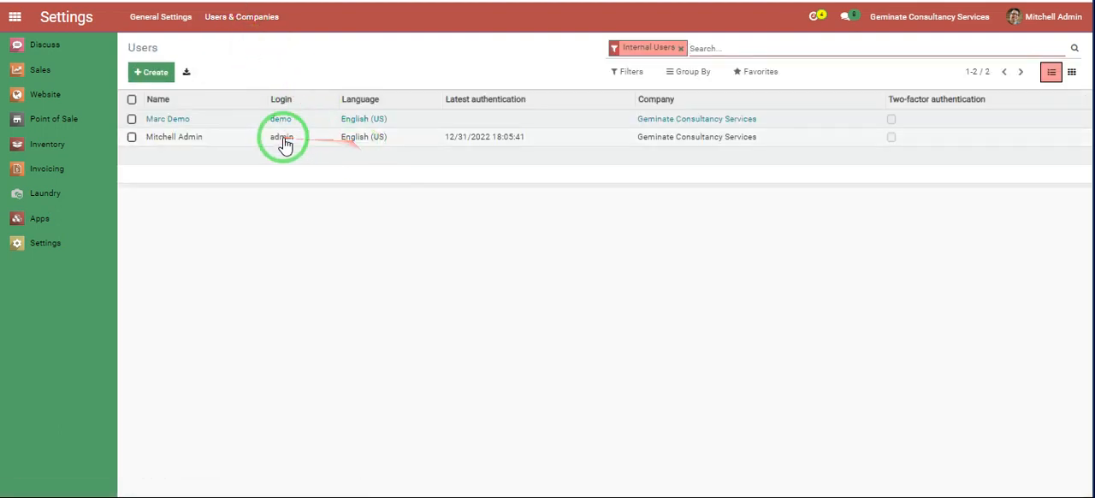
{"action": "left_click", "coordinate": [273, 141]}
{"action": "scroll", "coordinate": [291, 222], "scroll_direction": "down", "scroll_amount": 5}
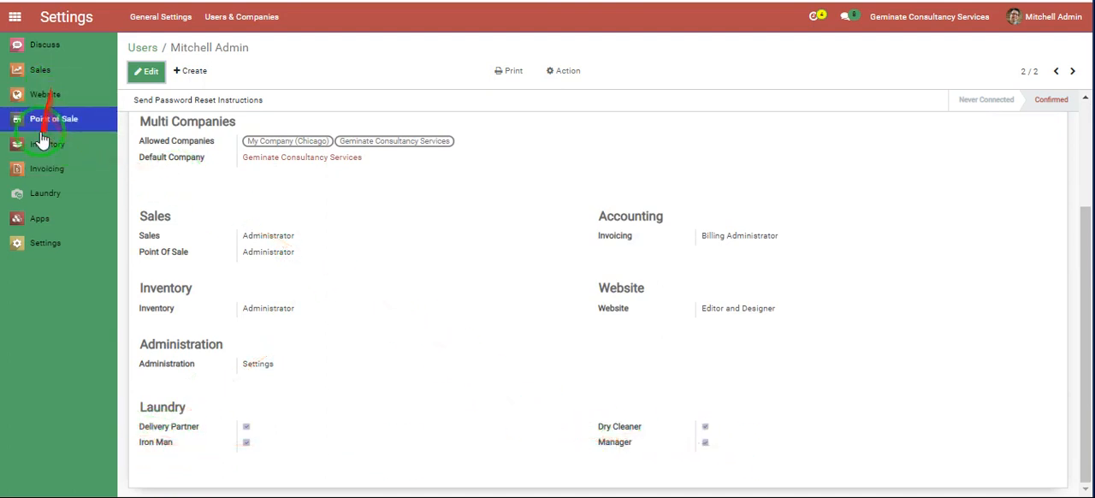
- Open the laundry order with Processing status in Laundry and start an inward order from it
{"action": "left_click", "coordinate": [47, 194]}
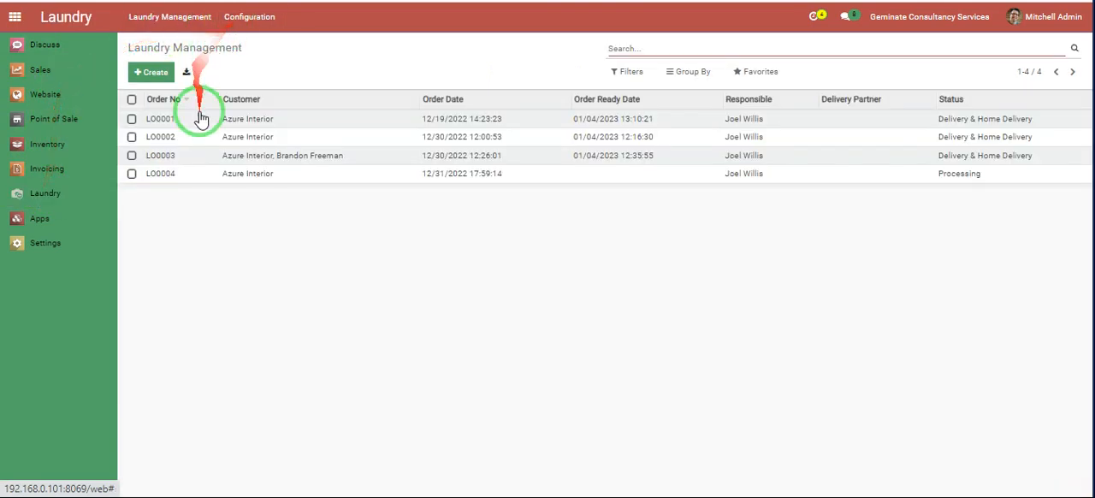
{"action": "left_click", "coordinate": [205, 175]}
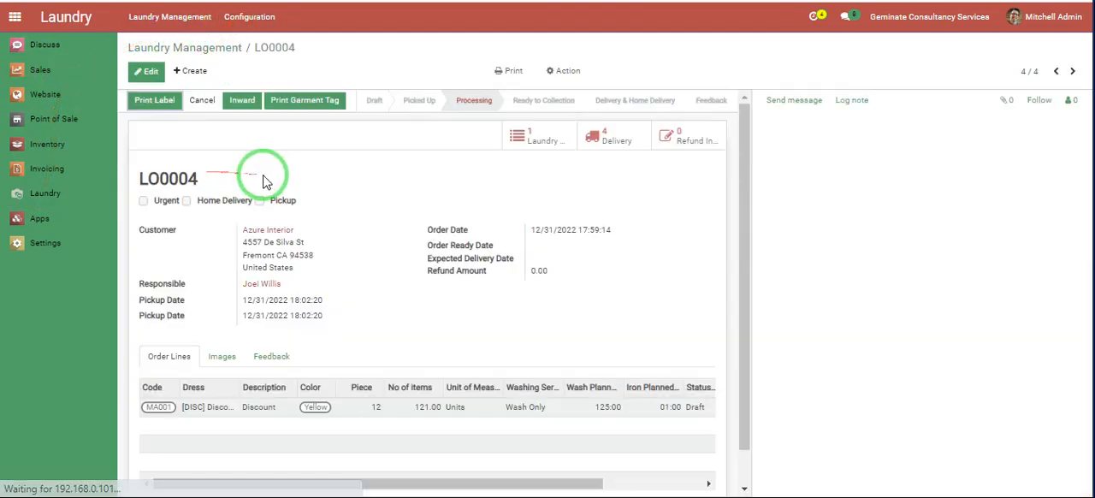
{"action": "left_click", "coordinate": [237, 102]}
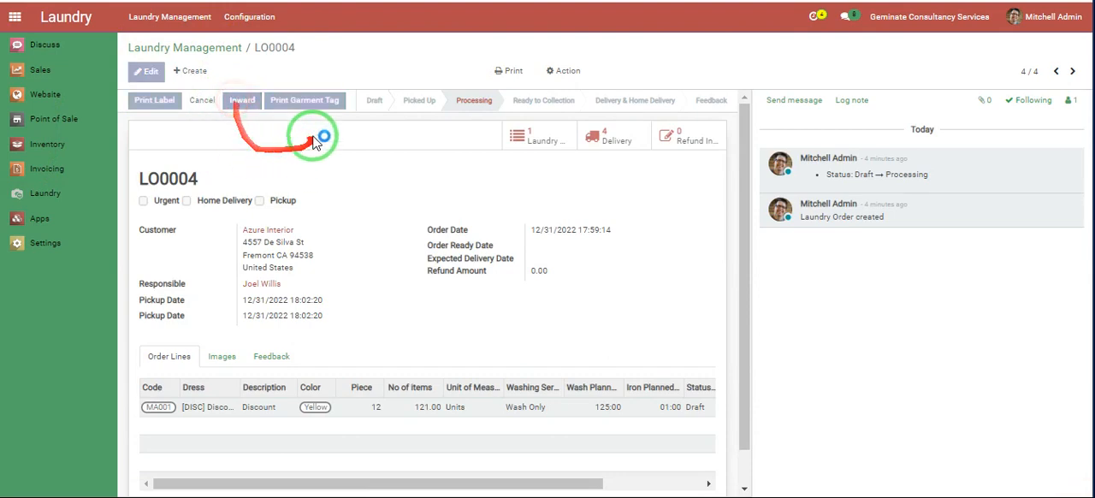
- Choose Azure Interior as the receiver in the inward laundry order's Receiver Details
{"action": "scroll", "coordinate": [340, 189], "scroll_direction": "down", "scroll_amount": 1}
{"action": "scroll", "coordinate": [339, 189], "scroll_direction": "down", "scroll_amount": 2}
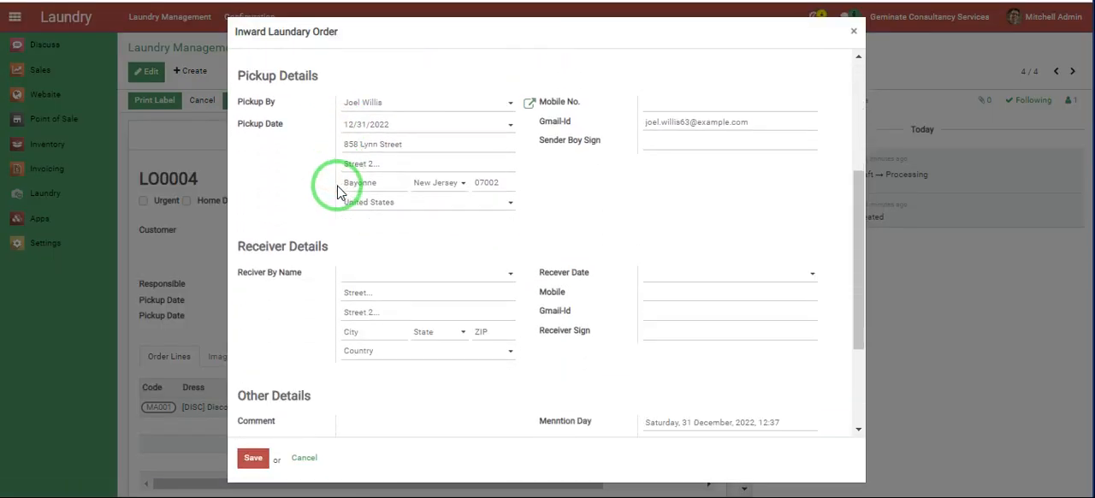
{"action": "scroll", "coordinate": [367, 213], "scroll_direction": "down", "scroll_amount": 1}
{"action": "left_click", "coordinate": [413, 182]}
{"action": "left_click", "coordinate": [391, 204]}
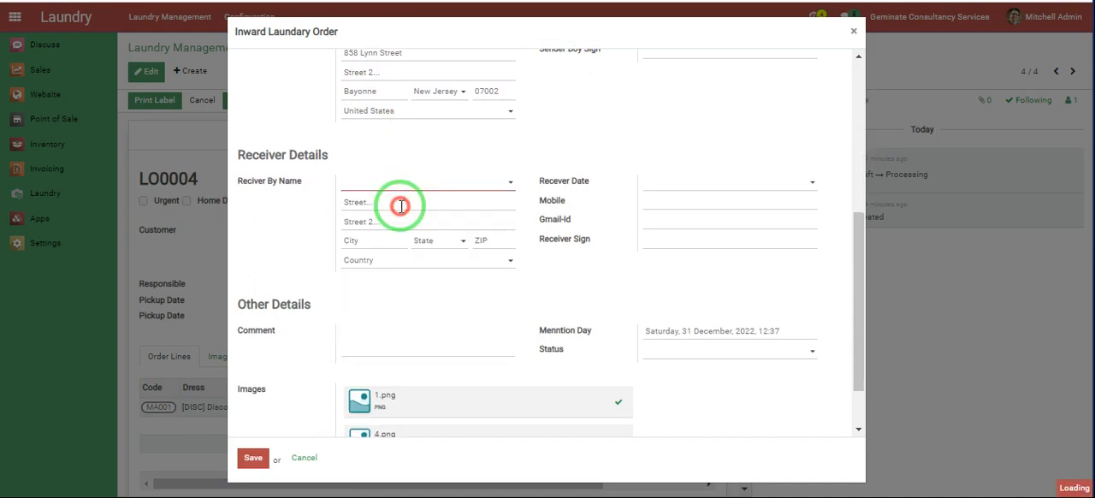
- Enter the comment "Etc....!", set the status to Harry Up, and save the inward laundry order
{"action": "scroll", "coordinate": [459, 296], "scroll_direction": "down", "scroll_amount": 1}
{"action": "left_click", "coordinate": [427, 273]}
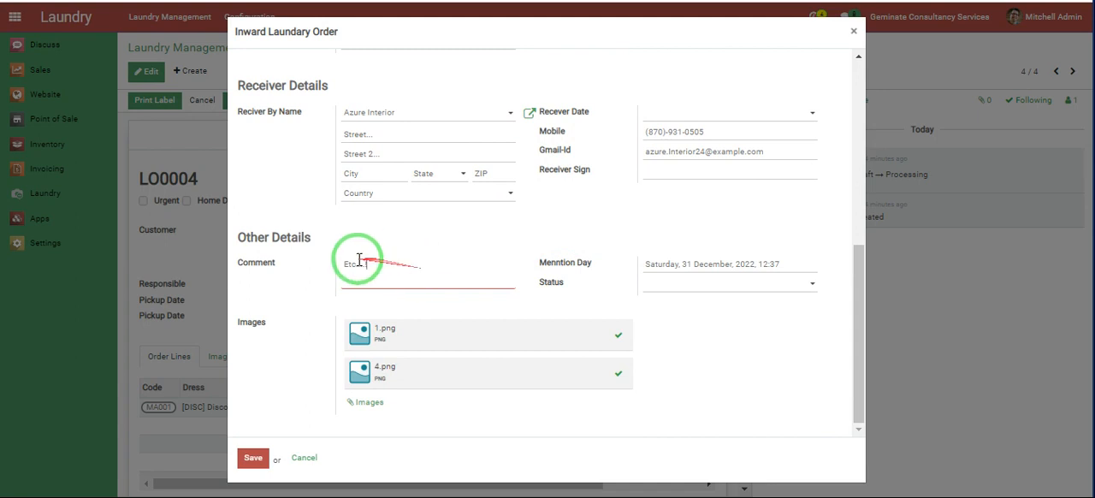
{"action": "type", "text": "Etc....!"}
{"action": "left_click", "coordinate": [658, 283]}
{"action": "left_click", "coordinate": [667, 300]}
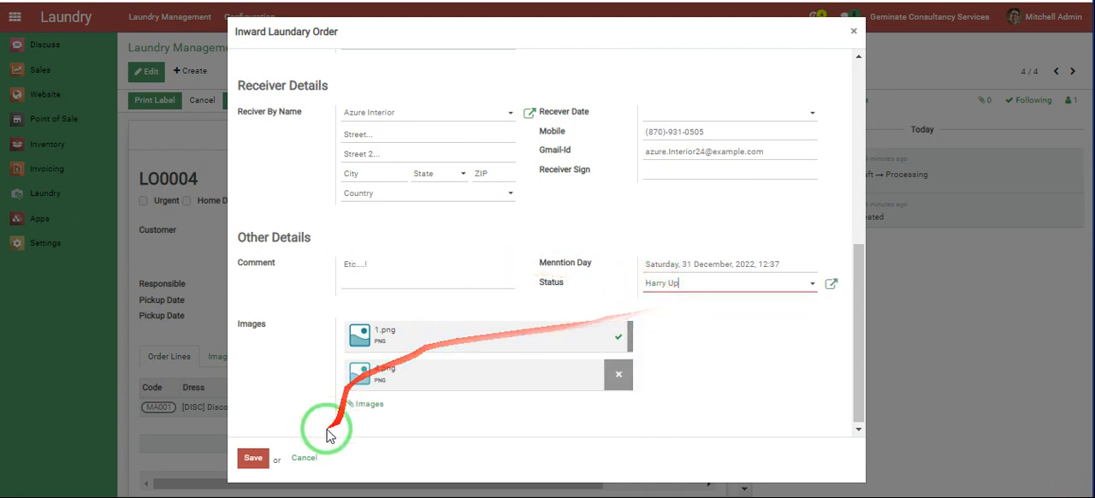
{"action": "left_click", "coordinate": [253, 458]}
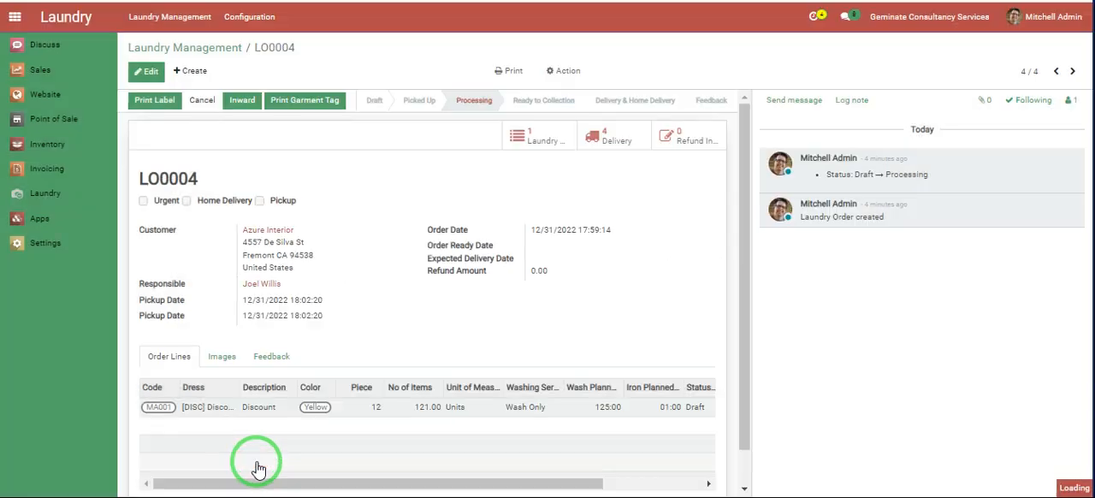
- Open the Inward Order list and group it by Status in addition to the month
{"action": "left_click", "coordinate": [246, 18]}
{"action": "left_click", "coordinate": [266, 113]}
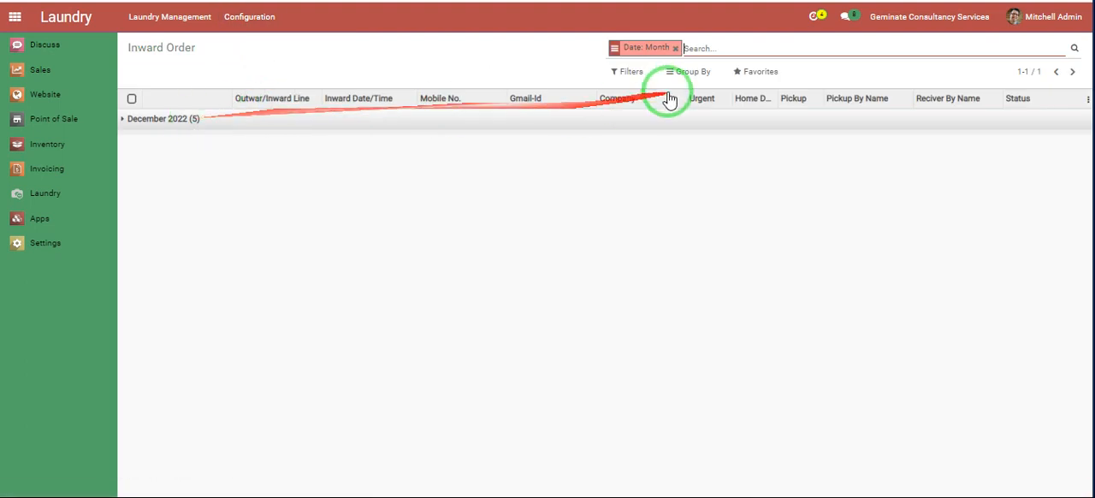
{"action": "left_click", "coordinate": [703, 73]}
{"action": "left_click", "coordinate": [687, 195]}
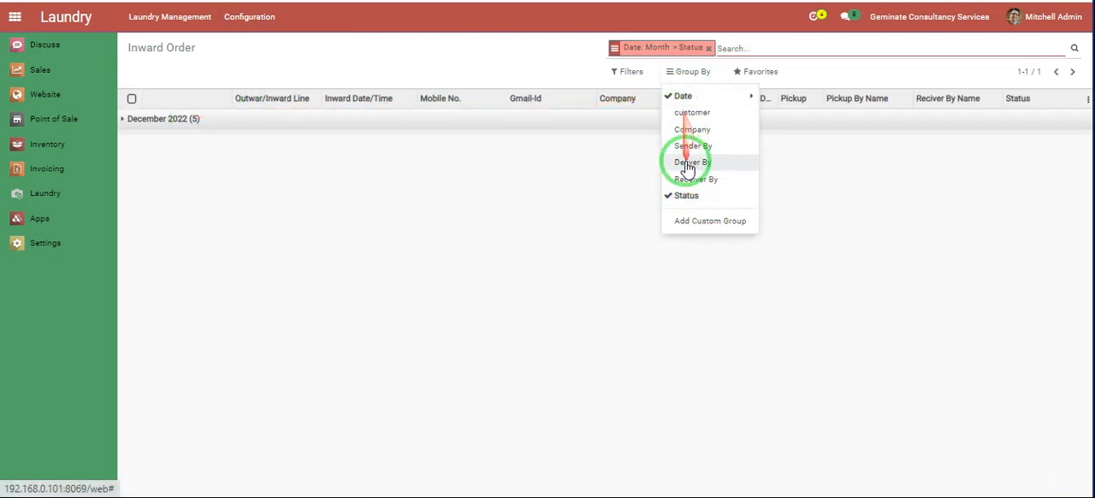
- Expand the December 2022 group and its Done and Processing subgroups in the Inward Order list
{"action": "left_click", "coordinate": [134, 118]}
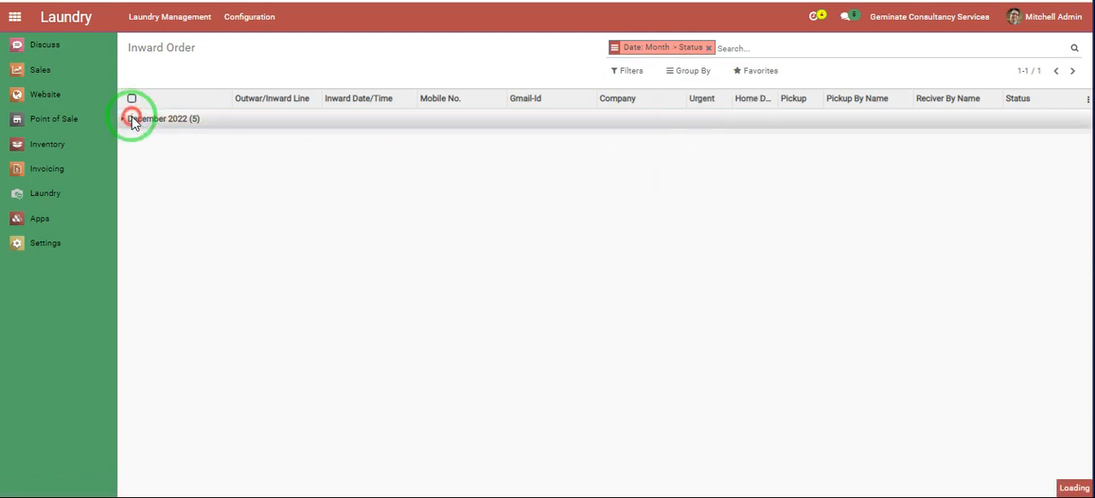
{"action": "left_click", "coordinate": [156, 140]}
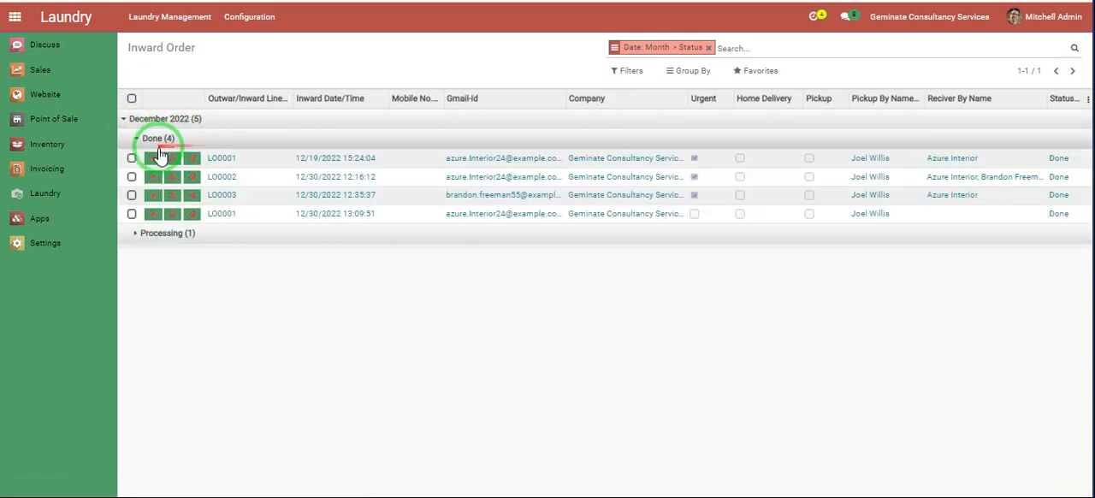
{"action": "left_click", "coordinate": [159, 233]}
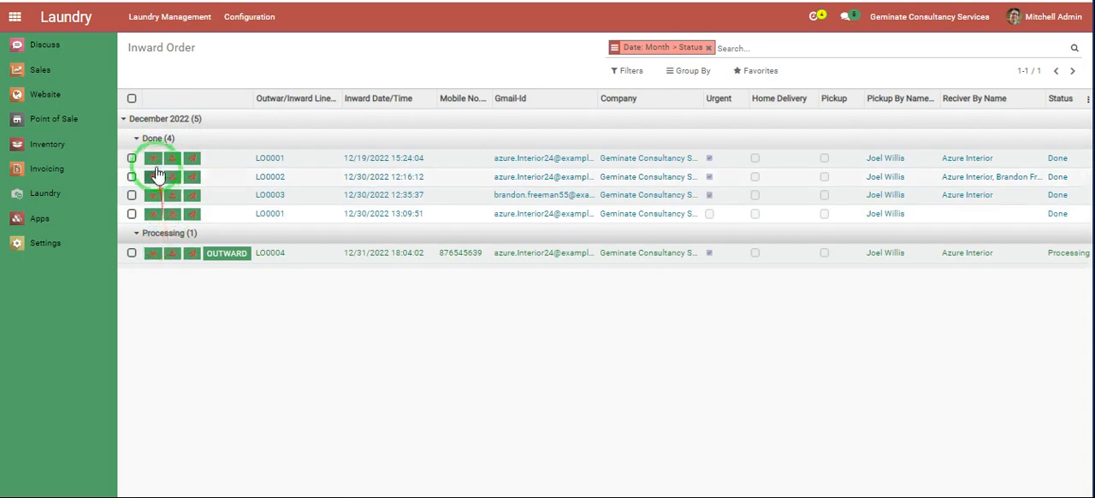
- View the first Done inward order's form and examine its customer, sender, deliver and receiver details
{"action": "left_click", "coordinate": [153, 159]}
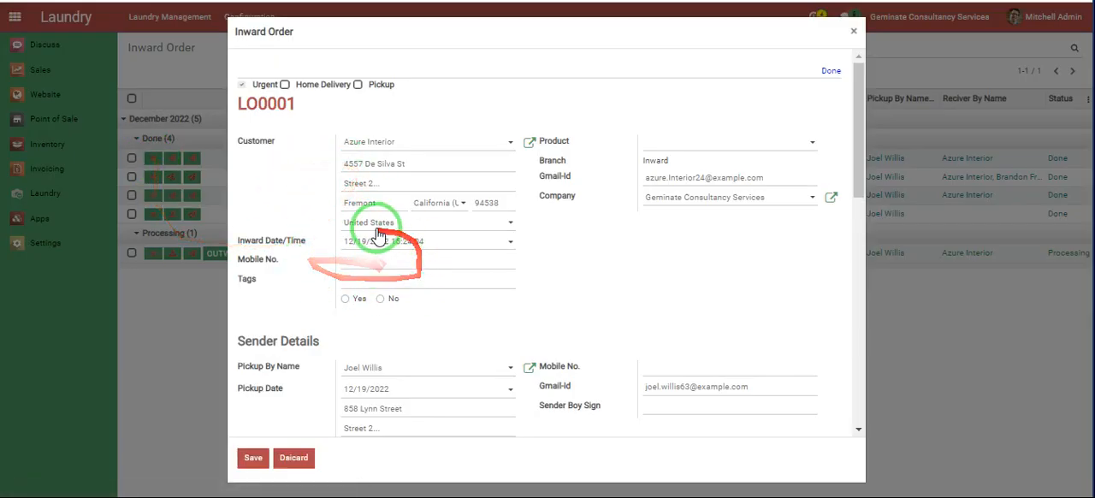
{"action": "scroll", "coordinate": [362, 298], "scroll_direction": "down", "scroll_amount": 4}
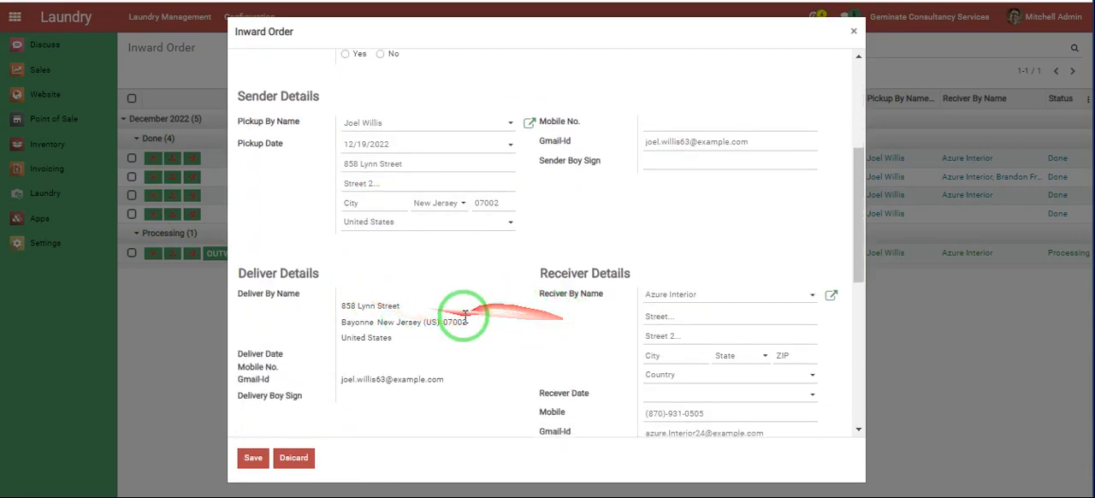
{"action": "scroll", "coordinate": [467, 318], "scroll_direction": "down", "scroll_amount": 6}
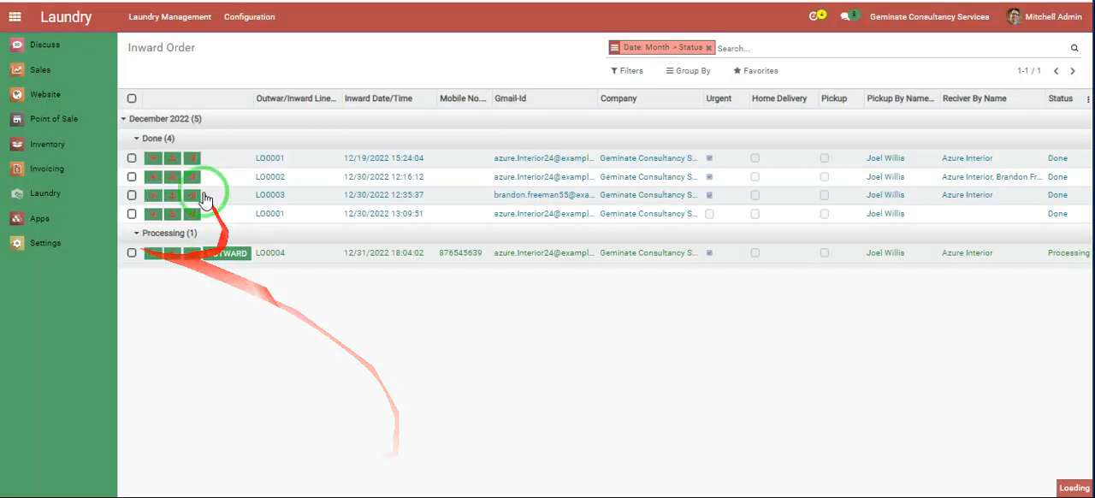
- Download a Done inward order's PDF report, examine its order lines and barcode, and return to the Inward Order list
{"action": "left_click", "coordinate": [173, 160]}
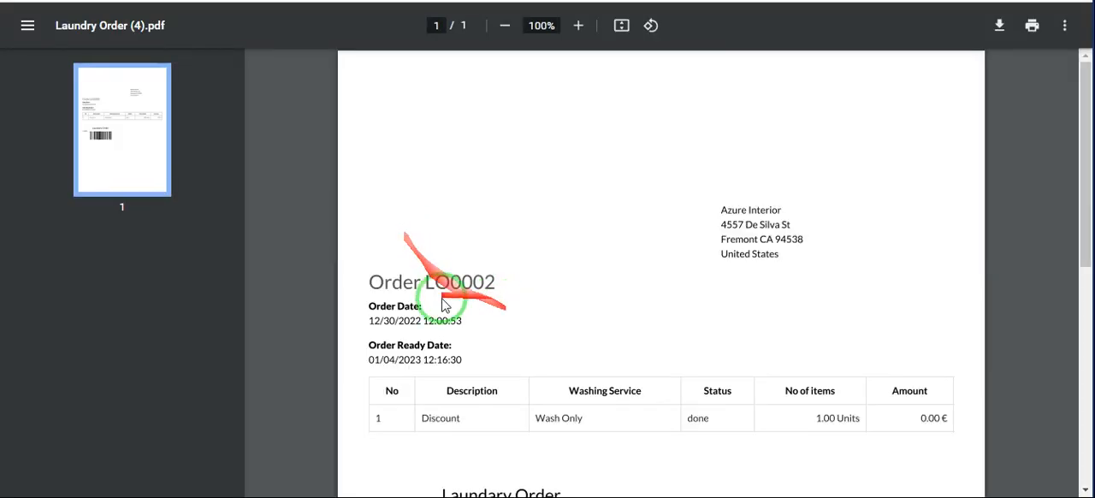
{"action": "scroll", "coordinate": [432, 310], "scroll_direction": "down", "scroll_amount": 4}
{"action": "scroll", "coordinate": [462, 222], "scroll_direction": "up", "scroll_amount": 1}
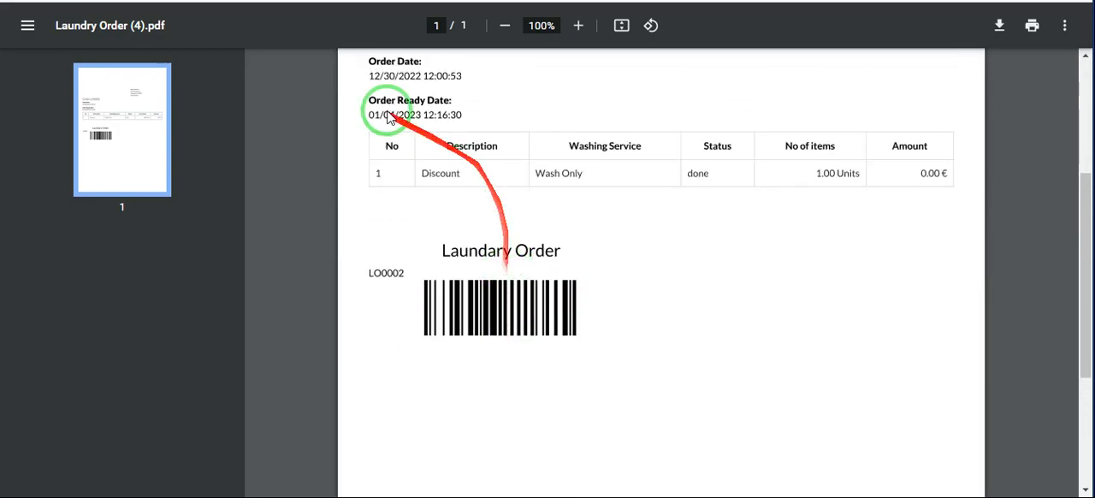
{"action": "left_click", "coordinate": [214, 1]}
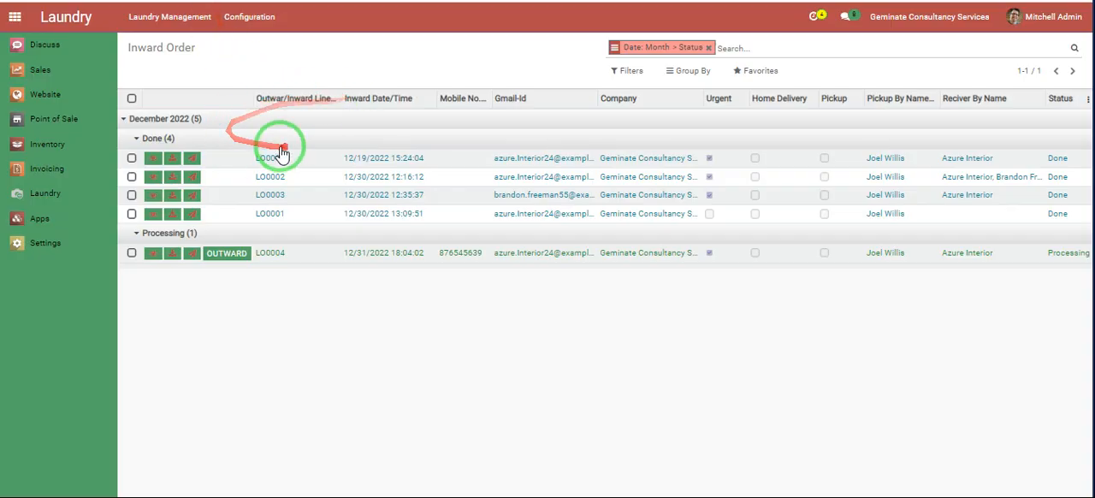
- Send the first Done inward order by email with the Mail Send option
{"action": "left_click", "coordinate": [192, 159]}
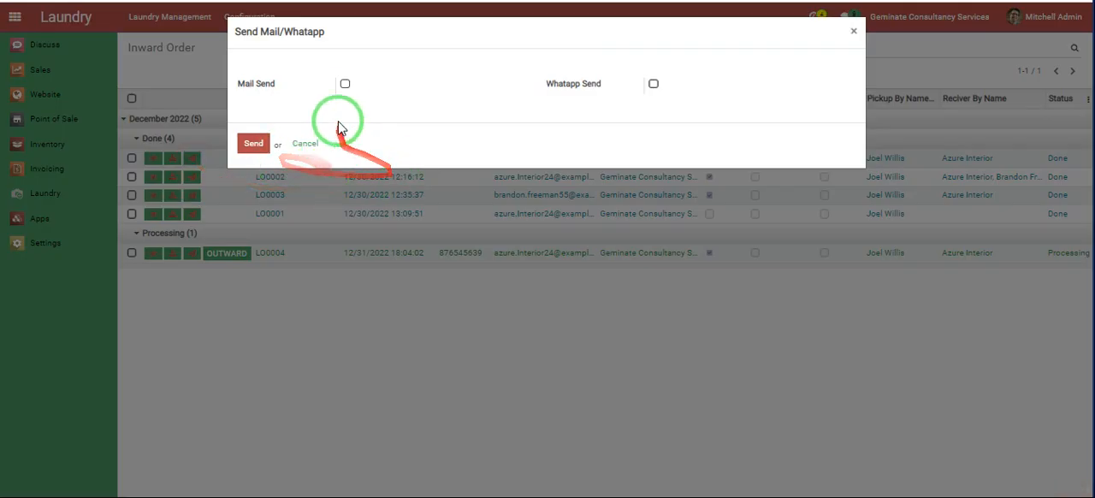
{"action": "left_click", "coordinate": [345, 83]}
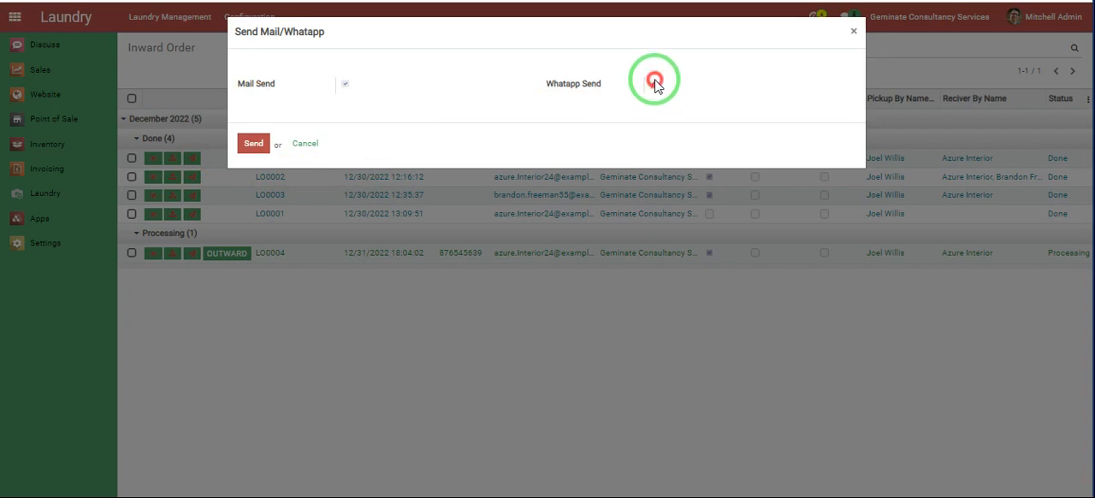
{"action": "left_click", "coordinate": [343, 86]}
{"action": "left_click", "coordinate": [256, 146]}
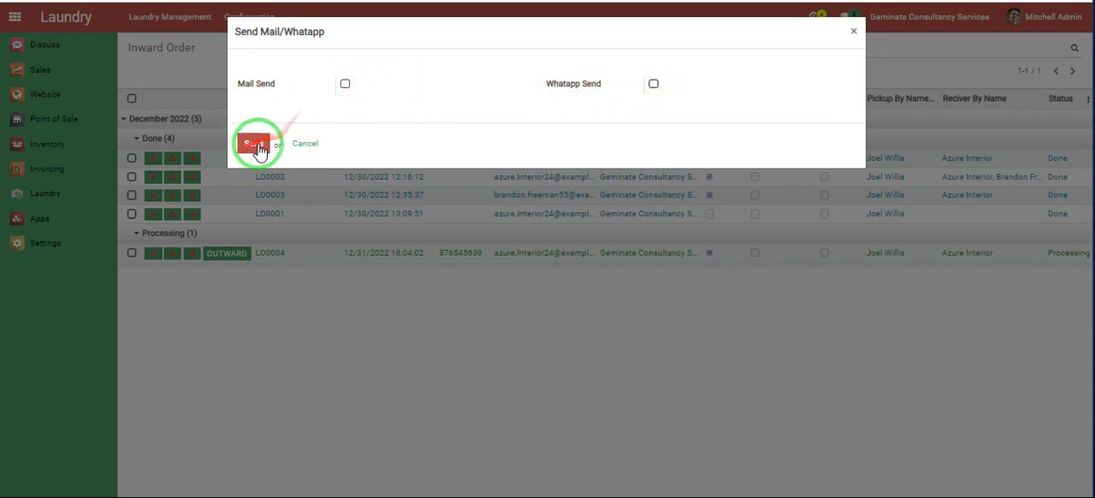
{"action": "left_click", "coordinate": [343, 86]}
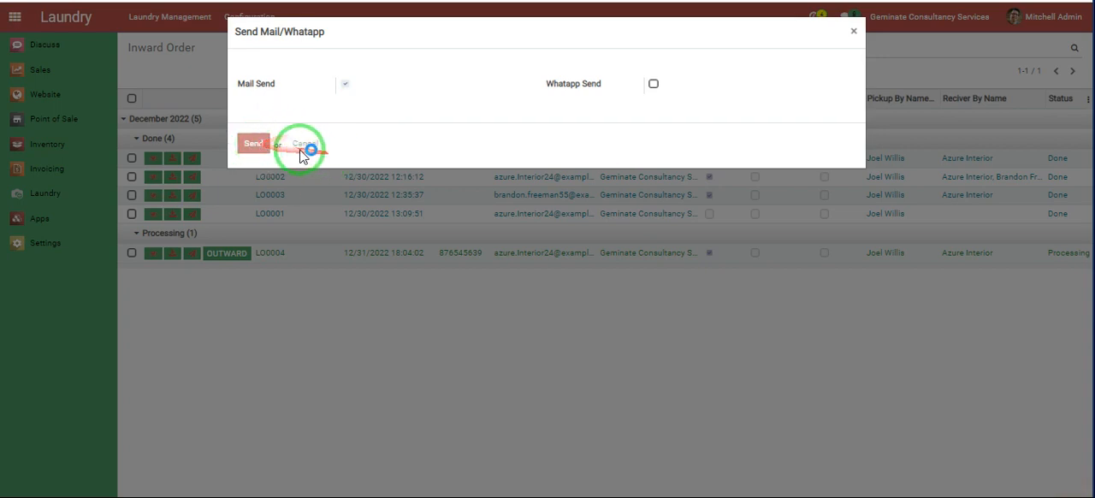
{"action": "left_click", "coordinate": [300, 149]}
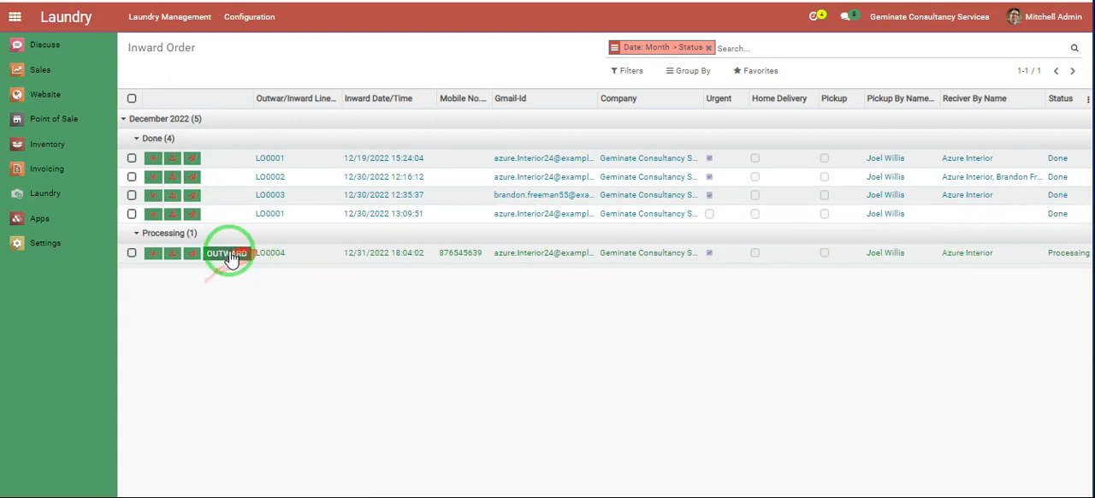
- Send the Processing inward order to outward and confirm the transfer
{"action": "left_click", "coordinate": [229, 255]}
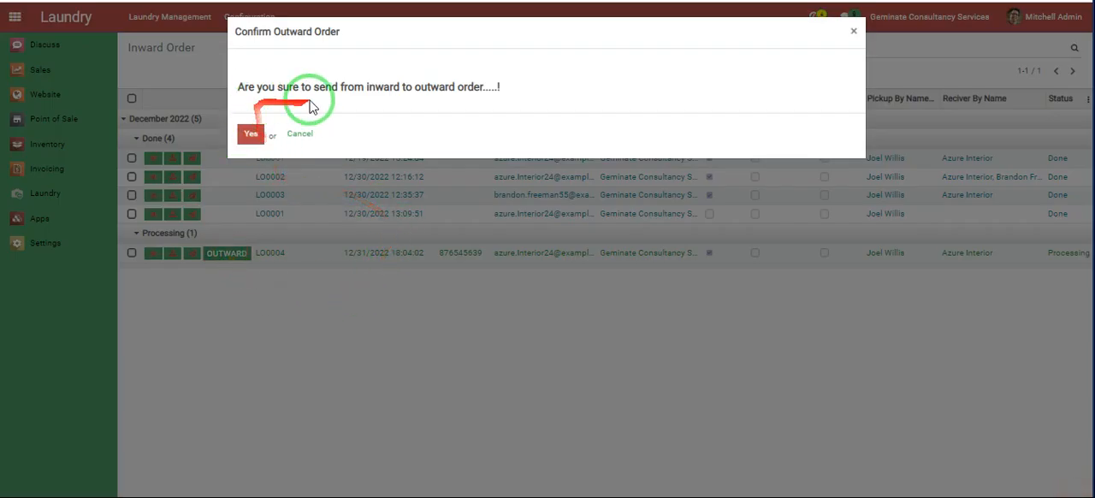
{"action": "triple_click", "coordinate": [384, 86]}
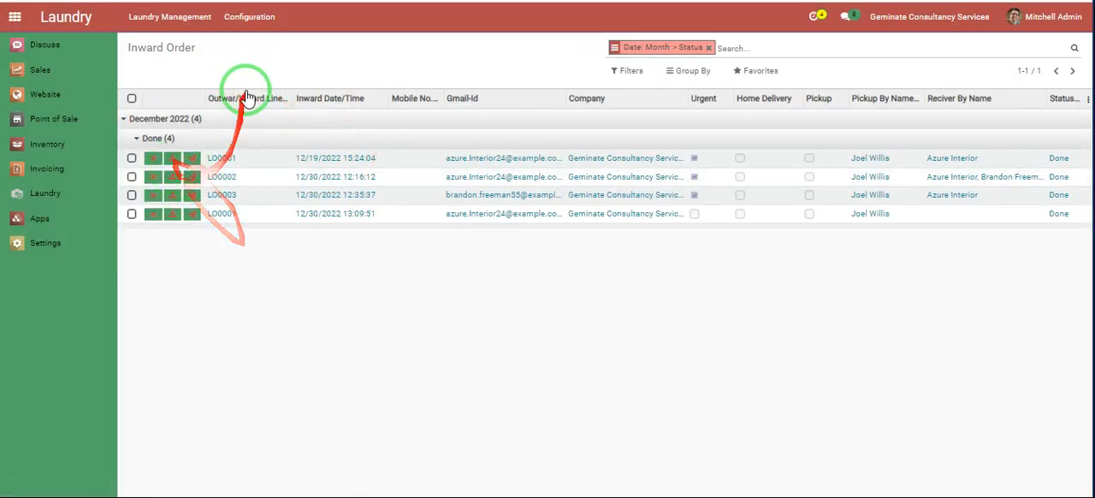
- Open the Outward Order list and expand the December 2022 group
{"action": "left_click", "coordinate": [251, 22]}
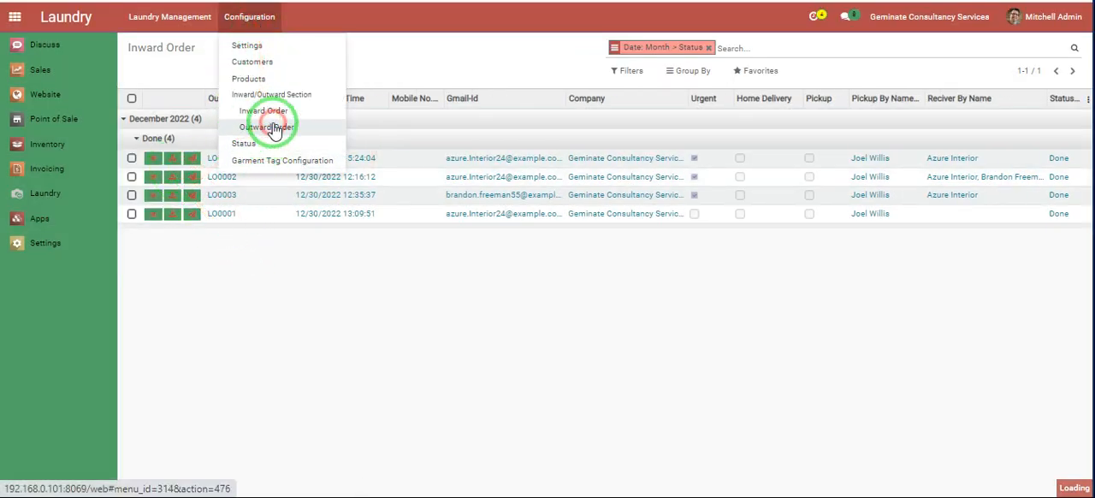
{"action": "left_click", "coordinate": [274, 128]}
{"action": "left_click", "coordinate": [228, 119]}
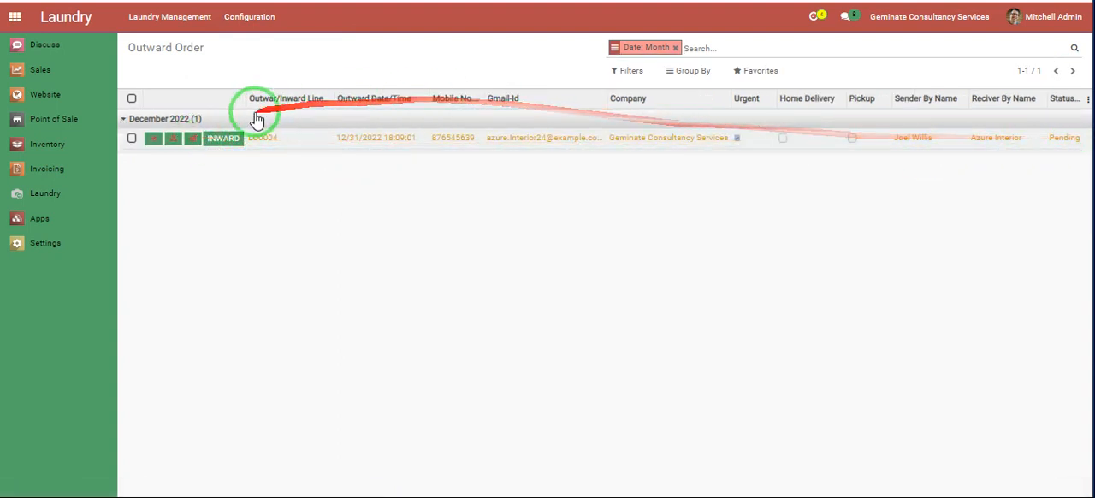
- Open the Pending outward order's form, answer the tags check with Yes, and save the order
{"action": "left_click", "coordinate": [154, 139]}
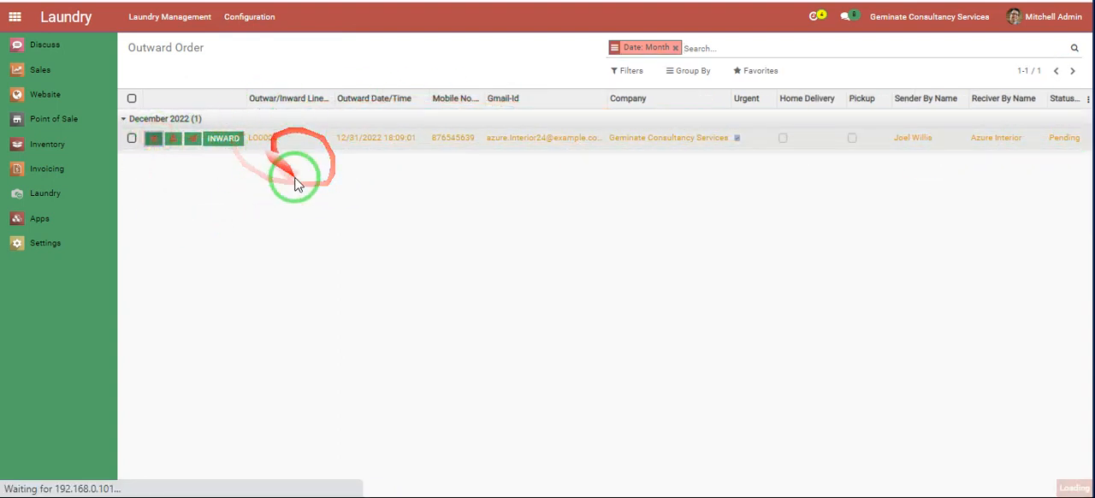
{"action": "scroll", "coordinate": [290, 244], "scroll_direction": "down", "scroll_amount": 5}
{"action": "scroll", "coordinate": [359, 268], "scroll_direction": "down", "scroll_amount": 4}
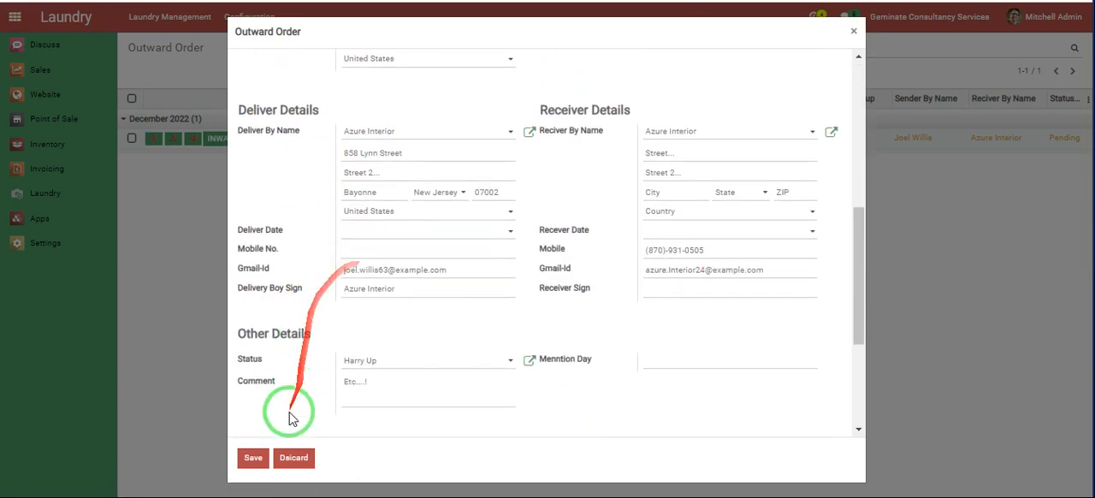
{"action": "left_click", "coordinate": [250, 456]}
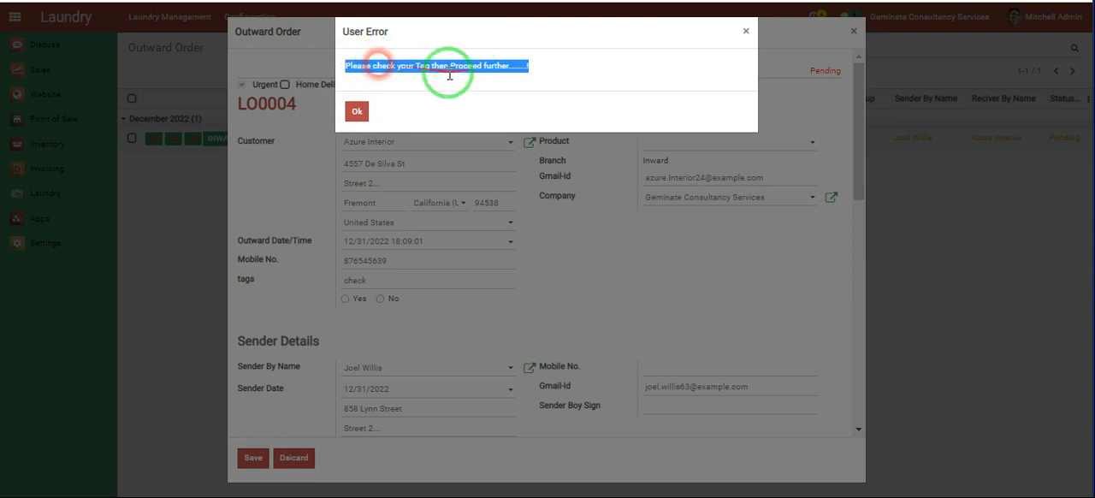
{"action": "left_click", "coordinate": [356, 113]}
{"action": "left_click", "coordinate": [348, 299]}
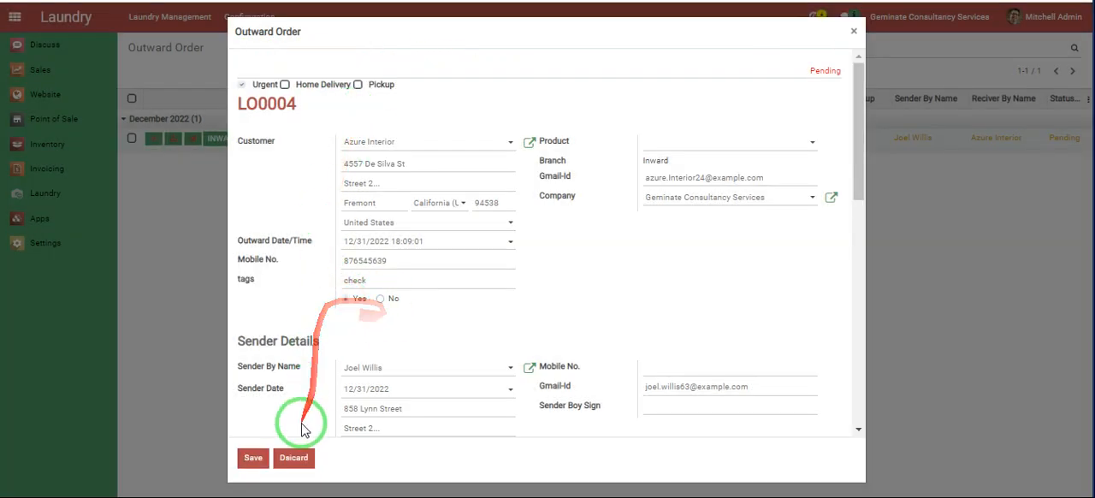
{"action": "left_click", "coordinate": [256, 458]}
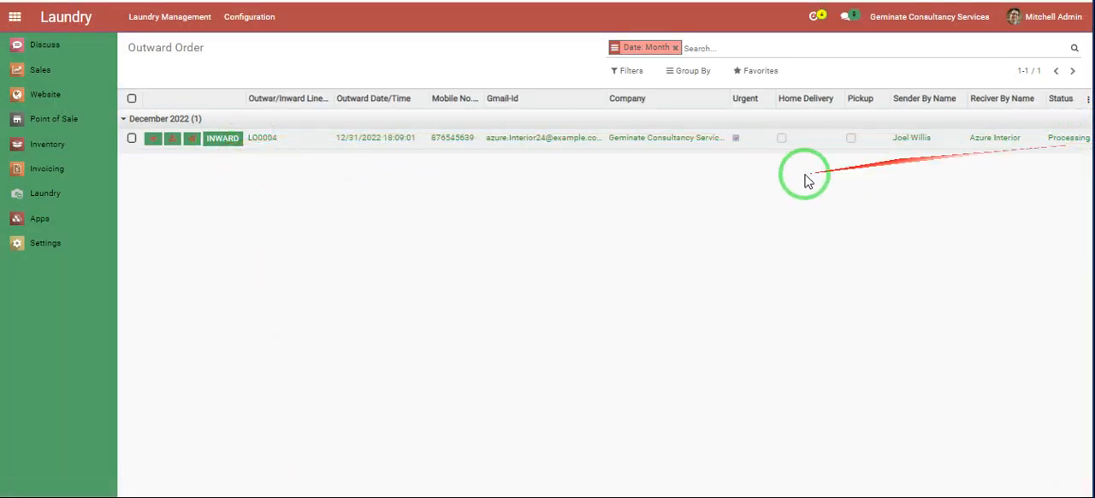
- Send the Processing outward order with both the Mail Send and Whatapp Send options
{"action": "left_click", "coordinate": [194, 140]}
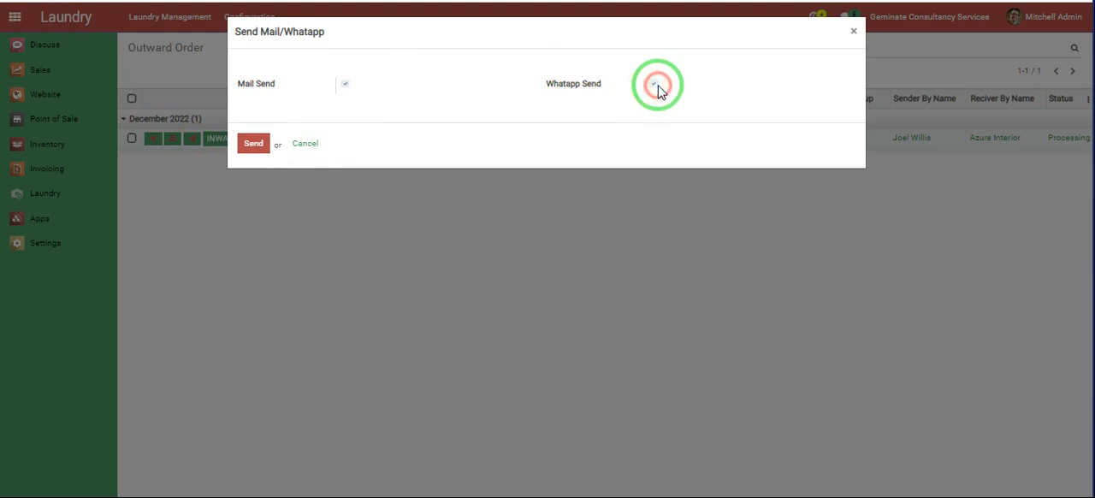
{"action": "left_click", "coordinate": [255, 144]}
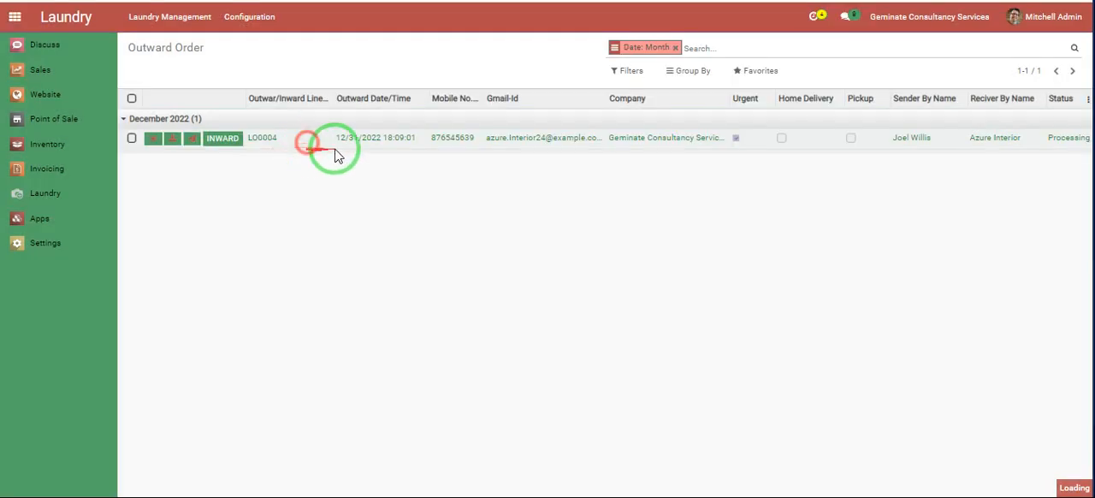
- Try to send the Processing outward order to inward
{"action": "left_click", "coordinate": [243, 144]}
{"action": "triple_click", "coordinate": [266, 87]}
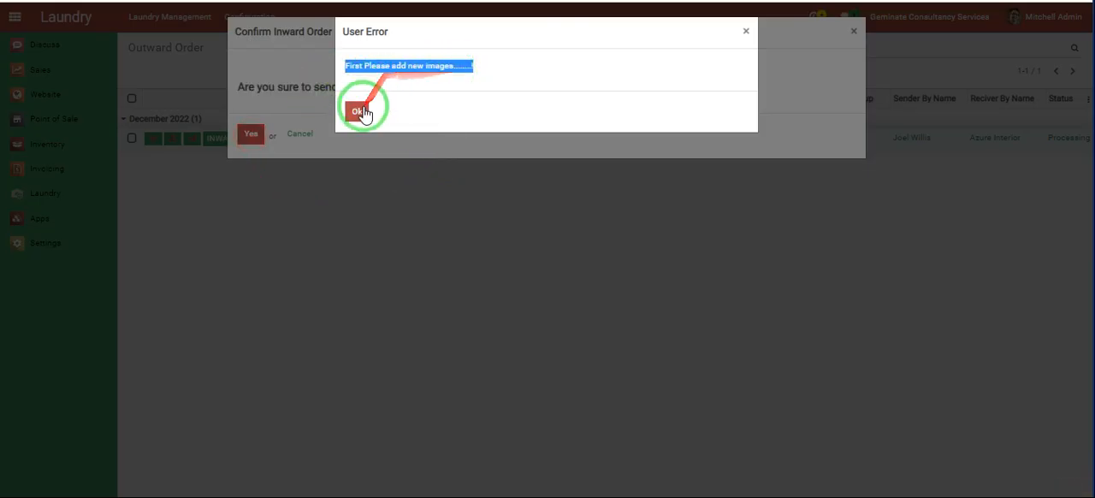
{"action": "left_click", "coordinate": [360, 112]}
{"action": "left_click", "coordinate": [317, 137]}
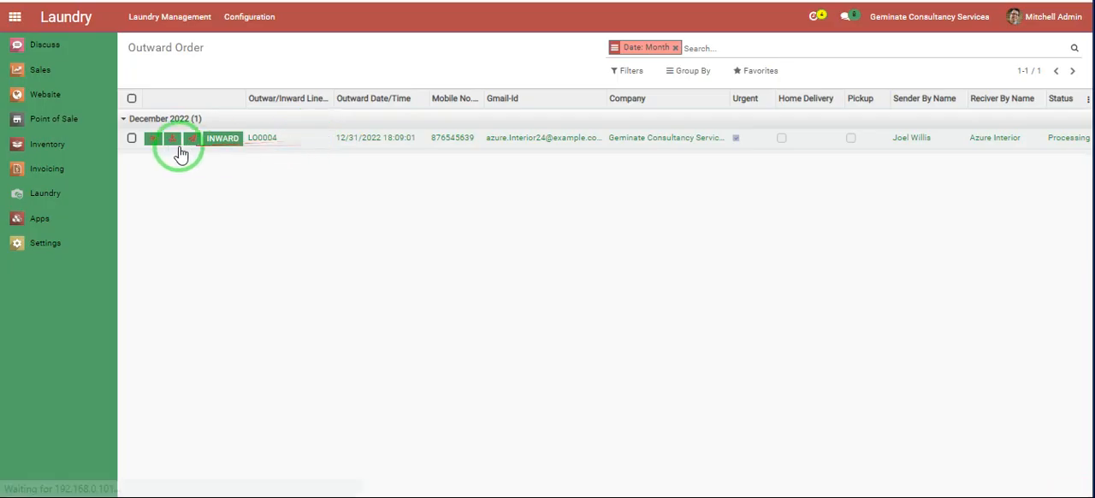
- Attach 2.png under New-Images in the Processing outward order's form and save the order
{"action": "left_click", "coordinate": [152, 138]}
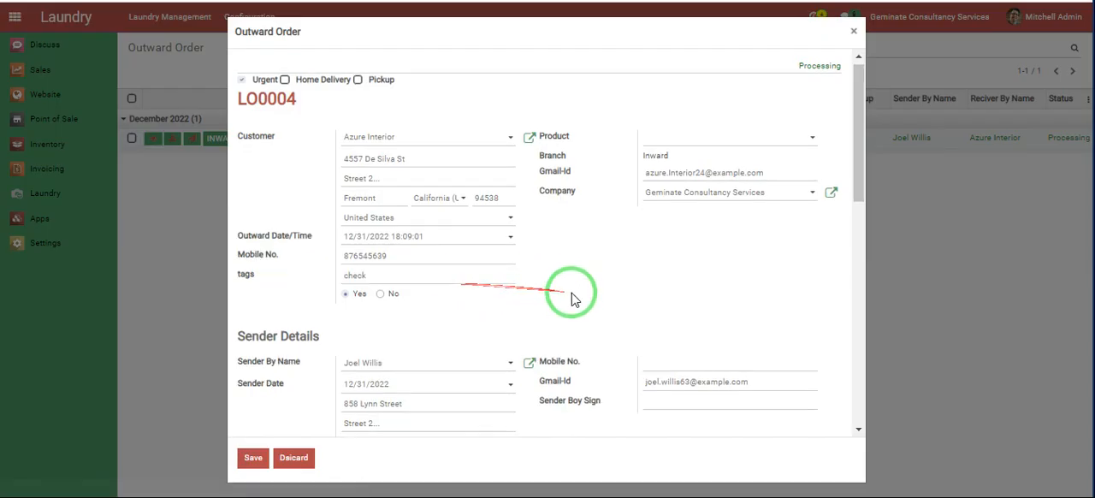
{"action": "scroll", "coordinate": [571, 307], "scroll_direction": "down", "scroll_amount": 10}
{"action": "scroll", "coordinate": [558, 404], "scroll_direction": "down", "scroll_amount": 2}
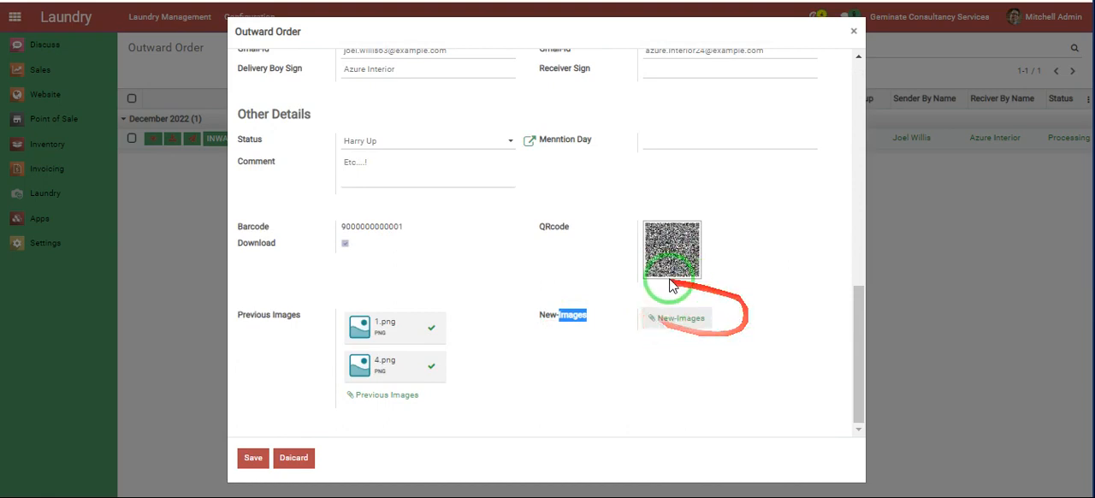
{"action": "left_click", "coordinate": [671, 318]}
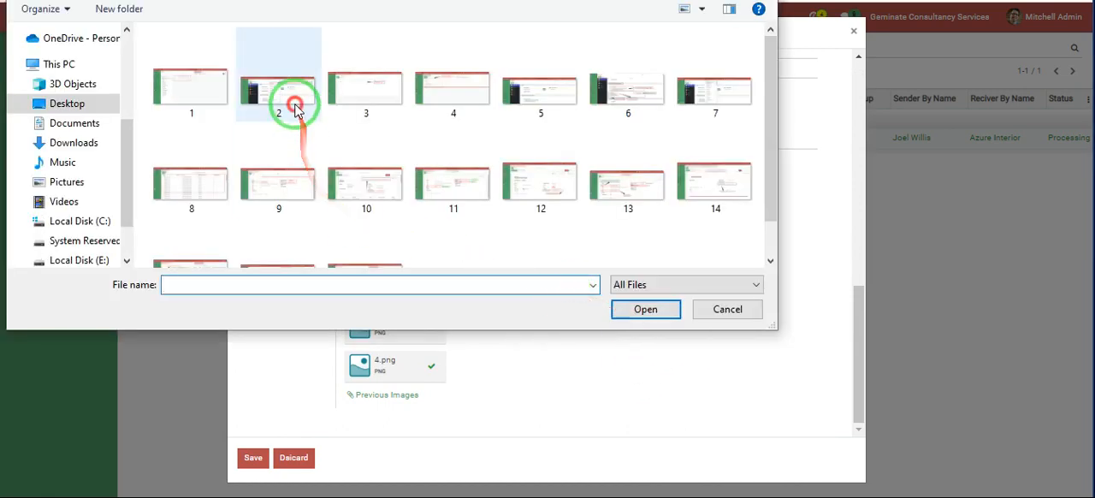
{"action": "left_click", "coordinate": [295, 108]}
{"action": "left_click", "coordinate": [645, 309]}
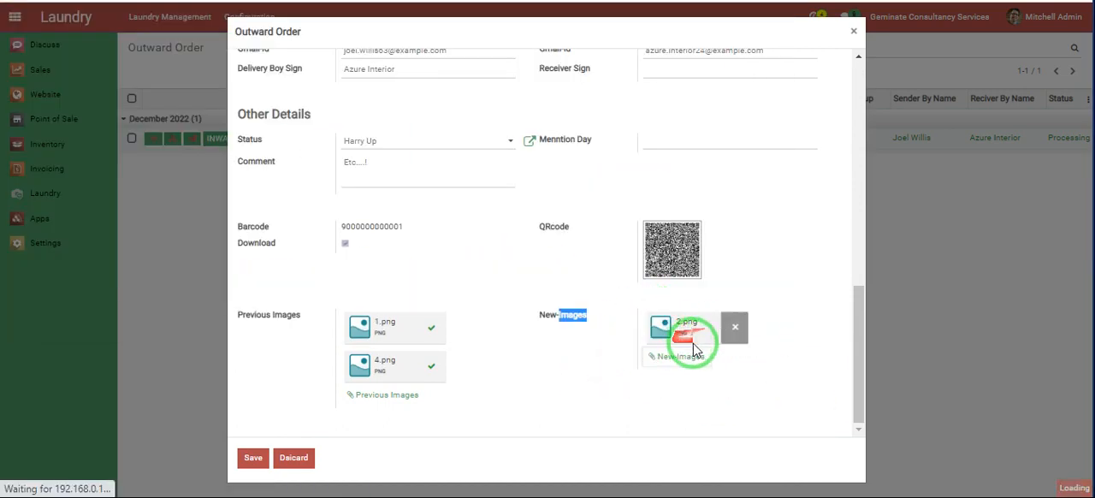
{"action": "left_click", "coordinate": [251, 460]}
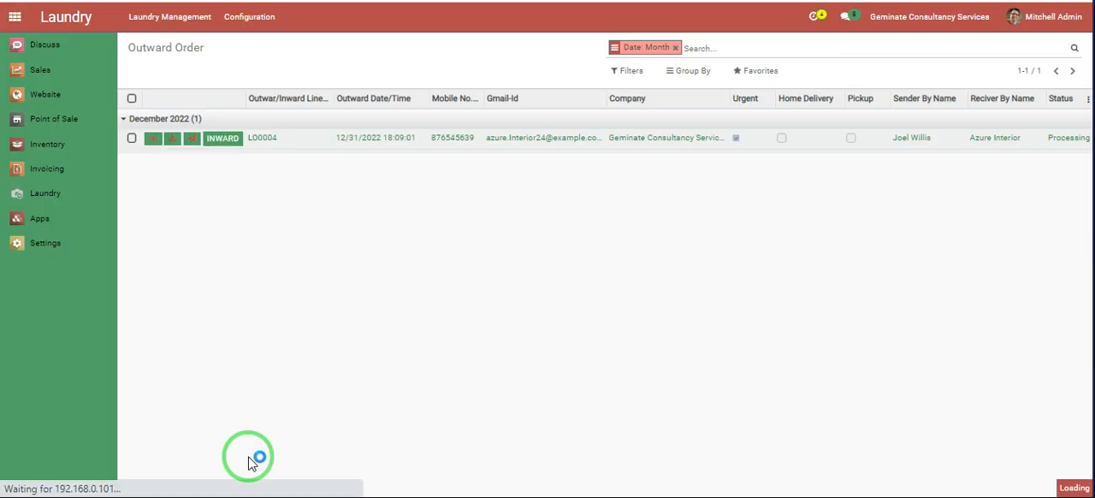
- Send the Processing outward order to inward, confirm the transfer, and remove the Date: Month grouping from the Outward Order list
{"action": "left_click", "coordinate": [219, 138]}
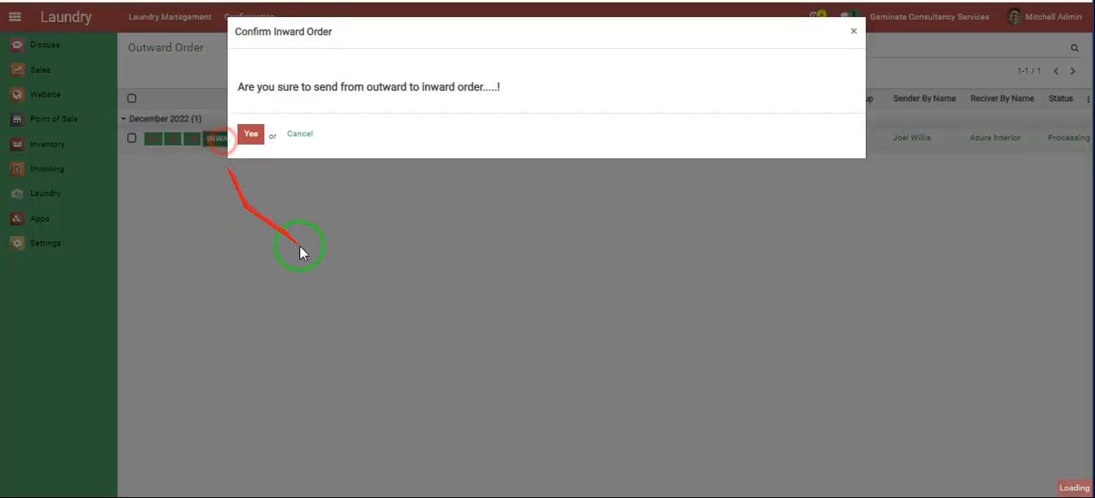
{"action": "left_click", "coordinate": [251, 137]}
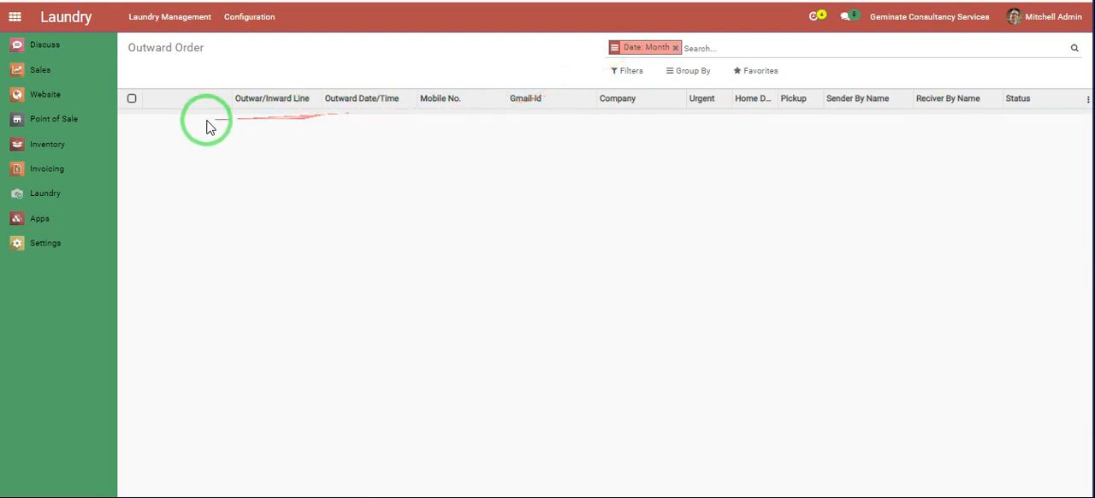
{"action": "left_click", "coordinate": [674, 47]}
- Open the Inward Order list and expand December 2022 to check the transferred order
{"action": "left_click", "coordinate": [249, 16]}
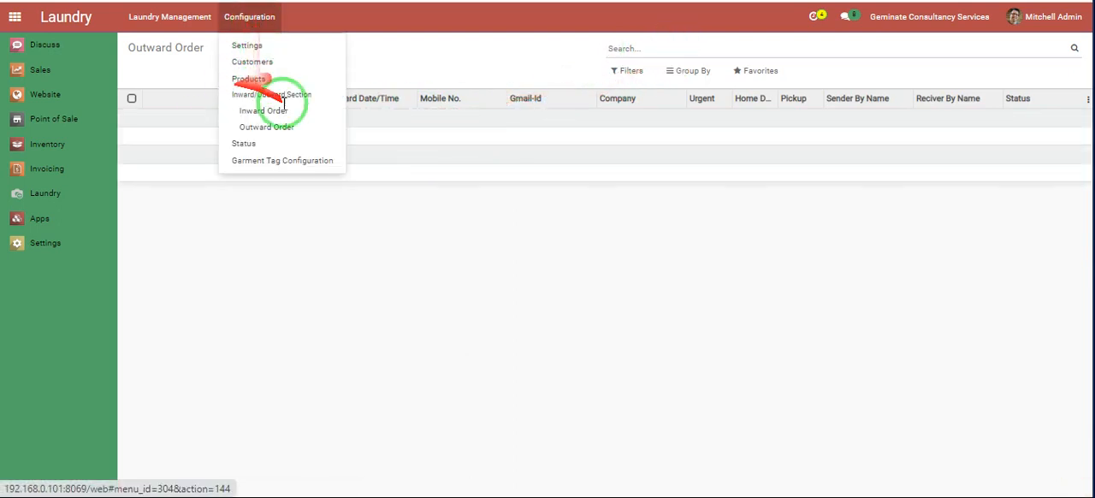
{"action": "left_click", "coordinate": [259, 117]}
{"action": "left_click", "coordinate": [252, 119]}
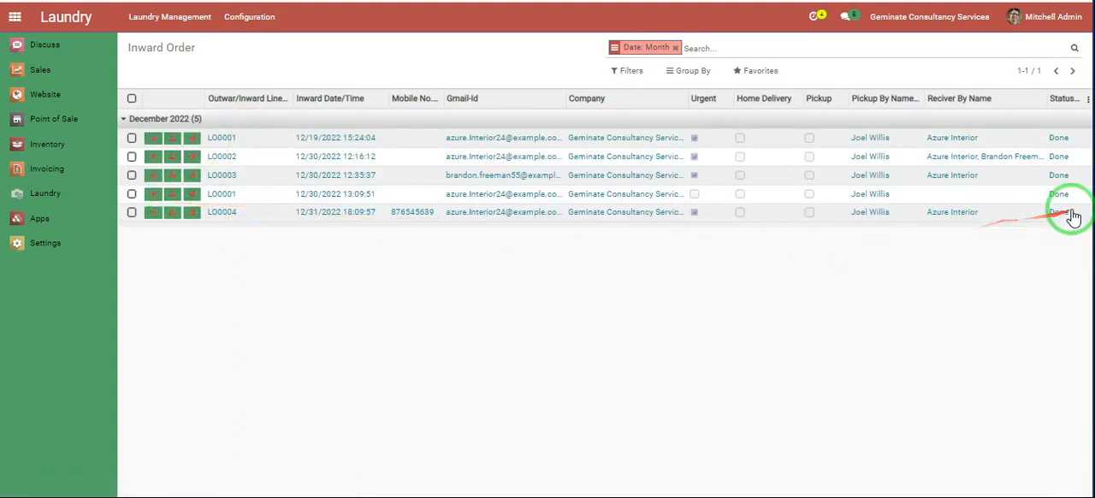
- Open the Processing order in Laundry Management and start and stop the wash on its Discount- Washing work
{"action": "left_click", "coordinate": [200, 26]}
{"action": "left_click", "coordinate": [164, 44]}
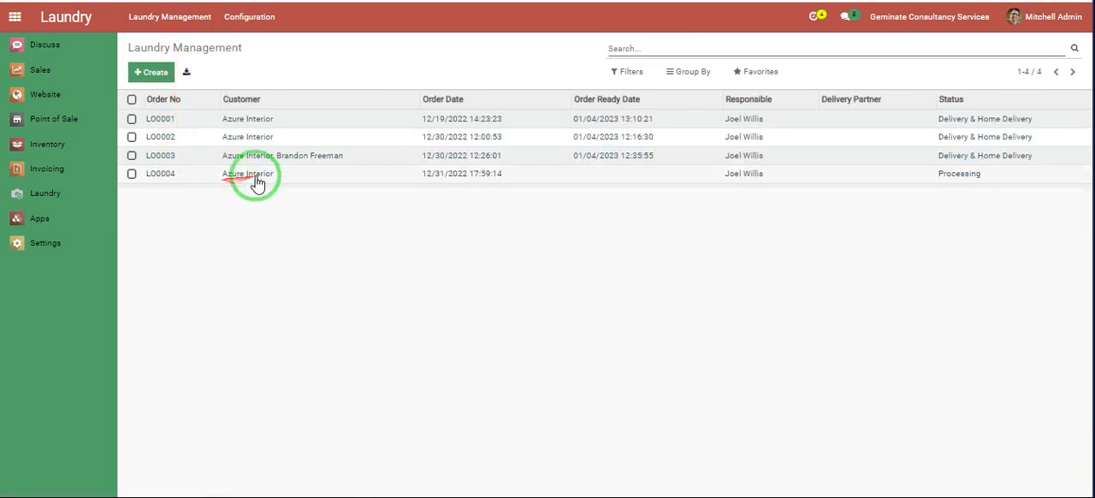
{"action": "left_click", "coordinate": [253, 180]}
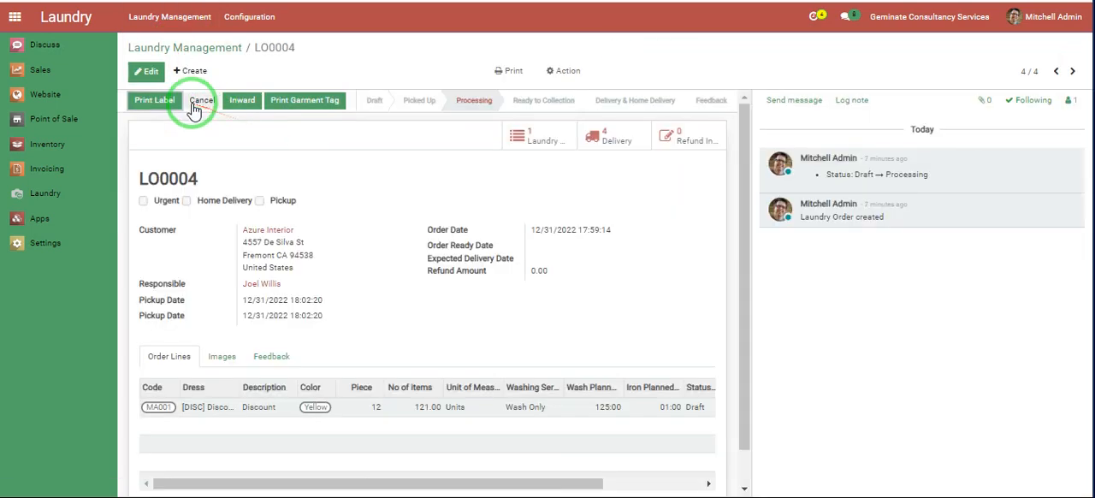
{"action": "left_click", "coordinate": [535, 139]}
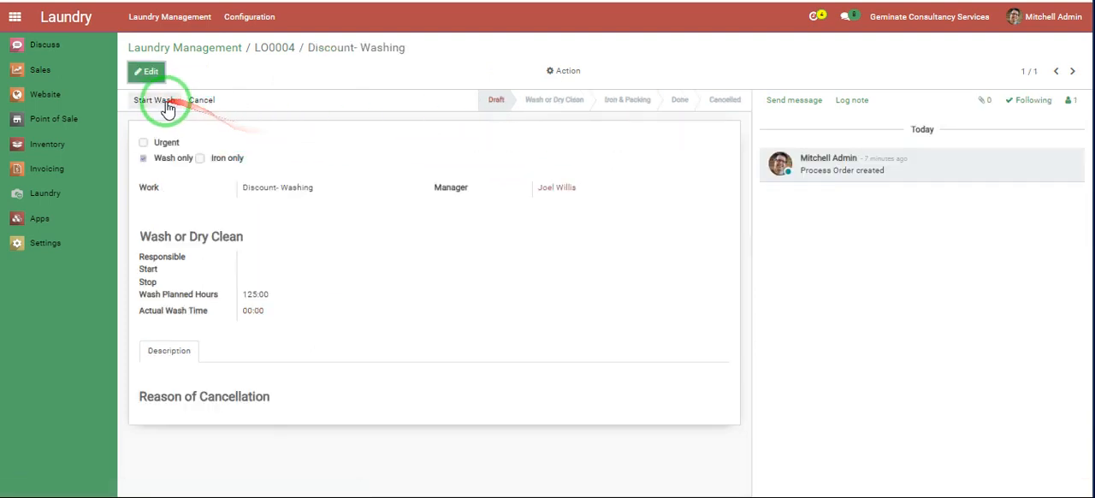
{"action": "left_click", "coordinate": [158, 102]}
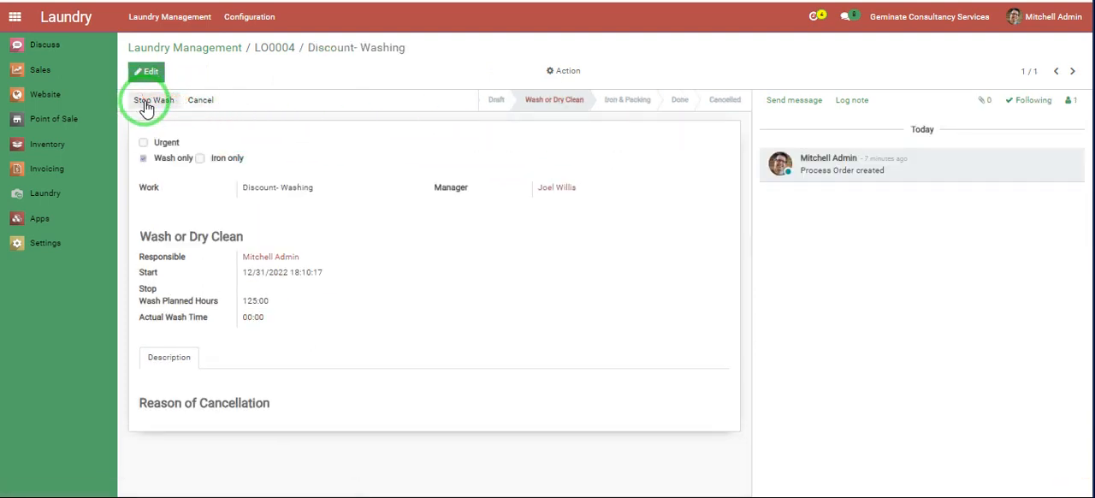
{"action": "left_click", "coordinate": [146, 103]}
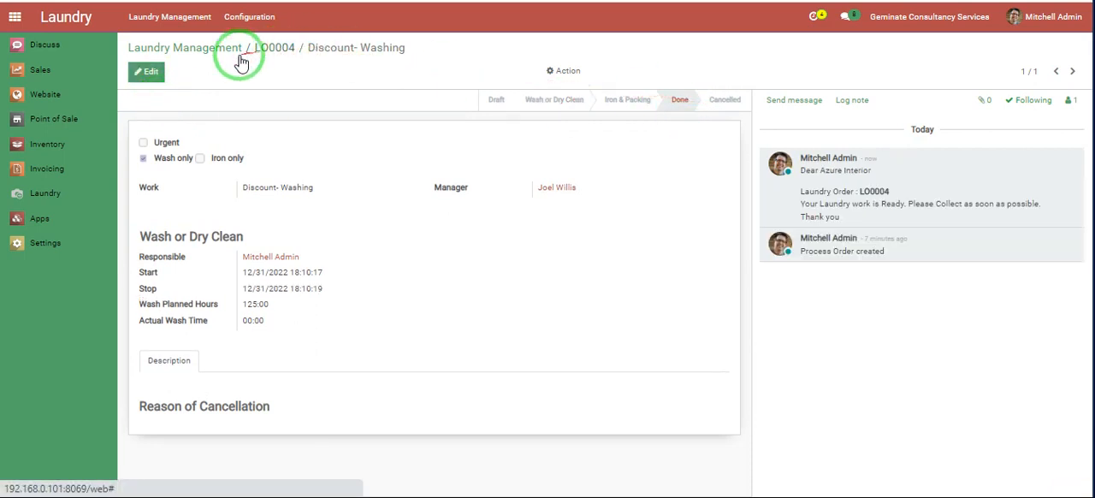
- Go back to the washed laundry order, process its delivery, and return to the Laundry Management list
{"action": "left_click", "coordinate": [214, 105]}
{"action": "left_click", "coordinate": [211, 102]}
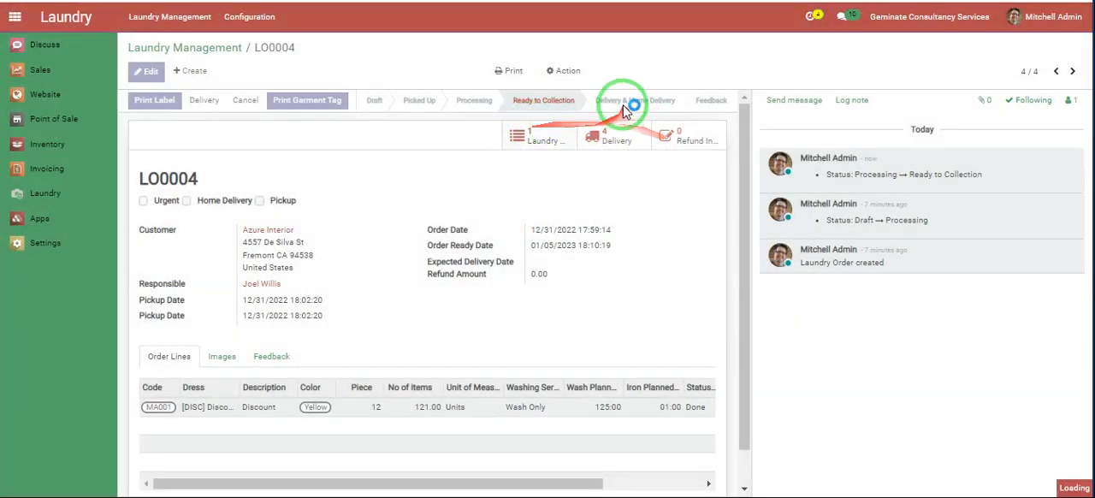
{"action": "left_click", "coordinate": [229, 49]}
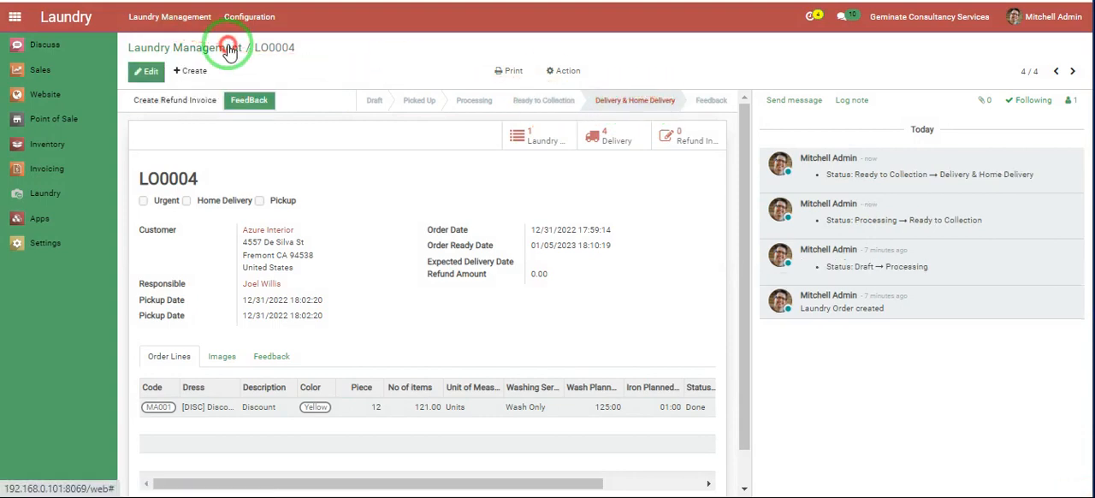